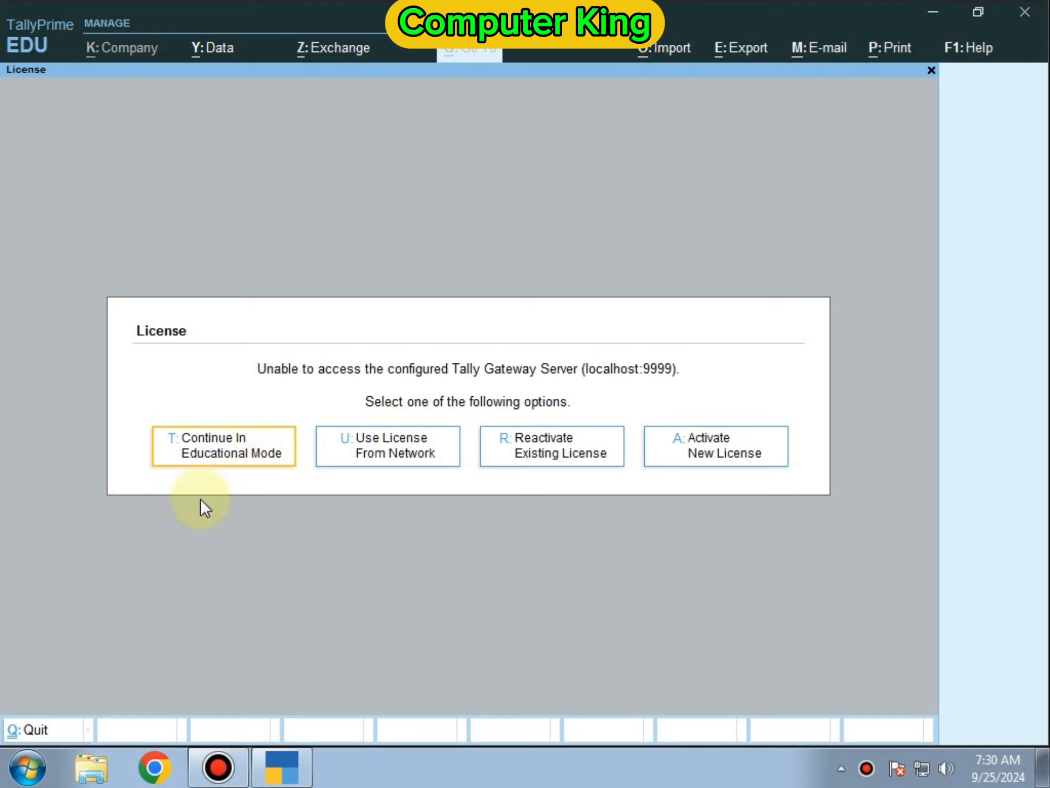
# - Continue TallyPrime in educational mode without a license so company Jk loads
pyautogui.click(216, 459)
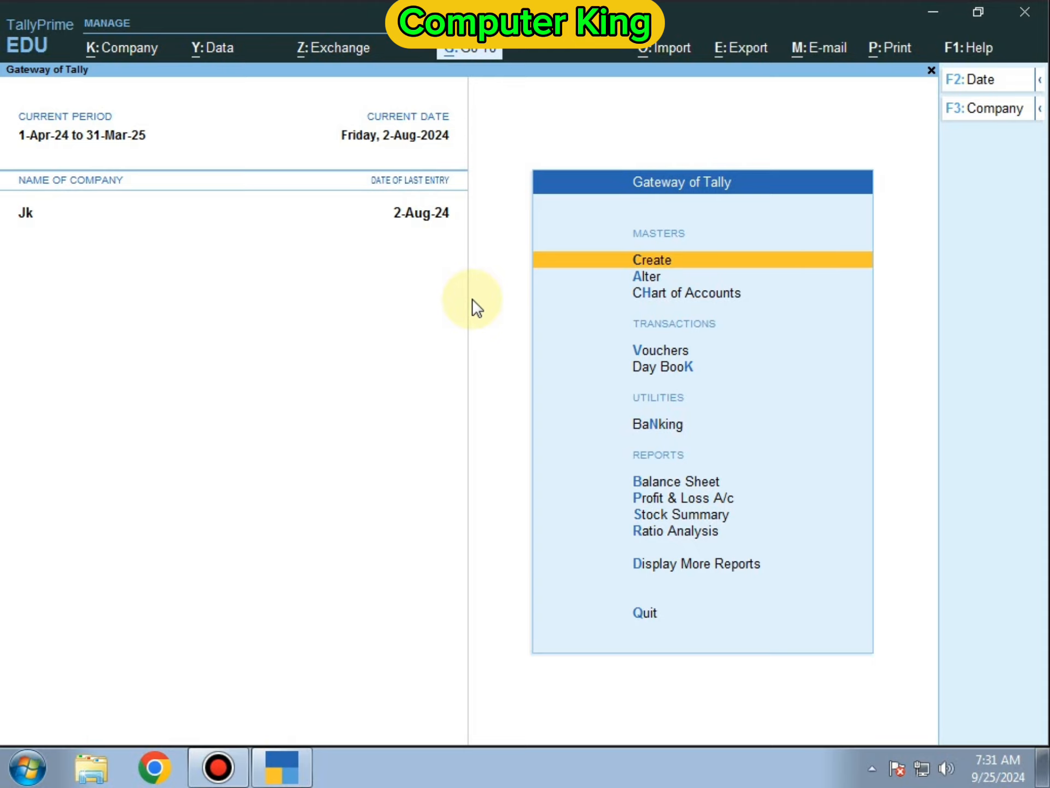
pyautogui.click(656, 261)
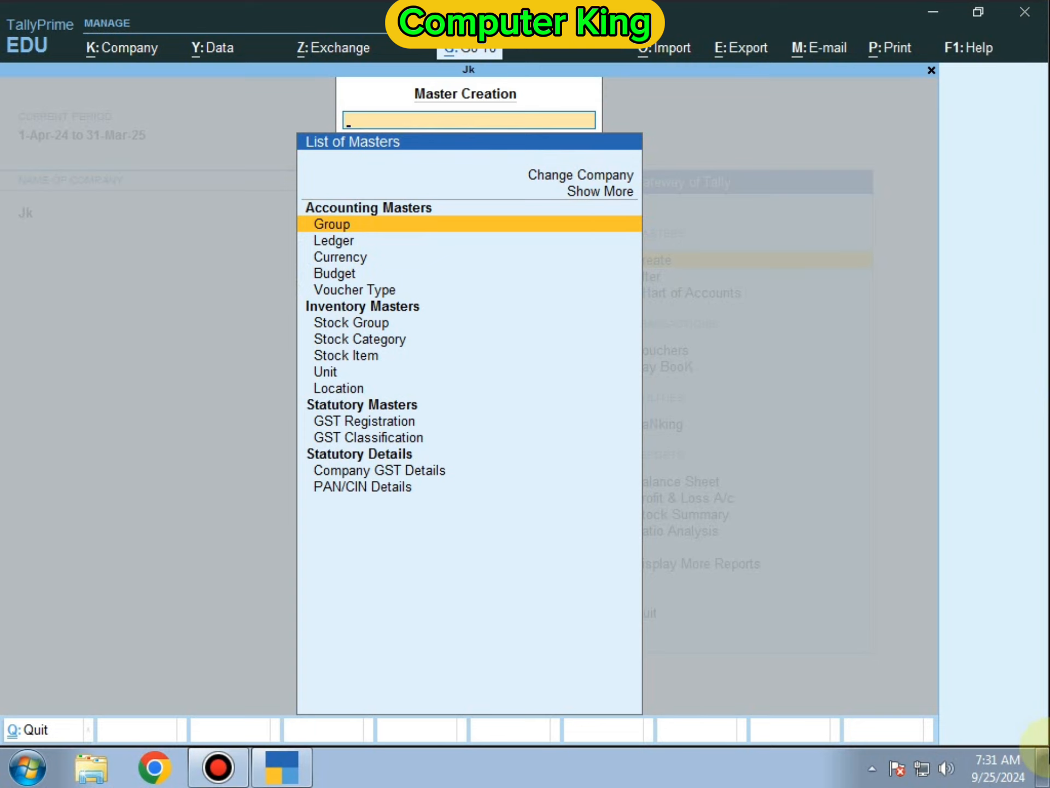
pyautogui.press('Escape')
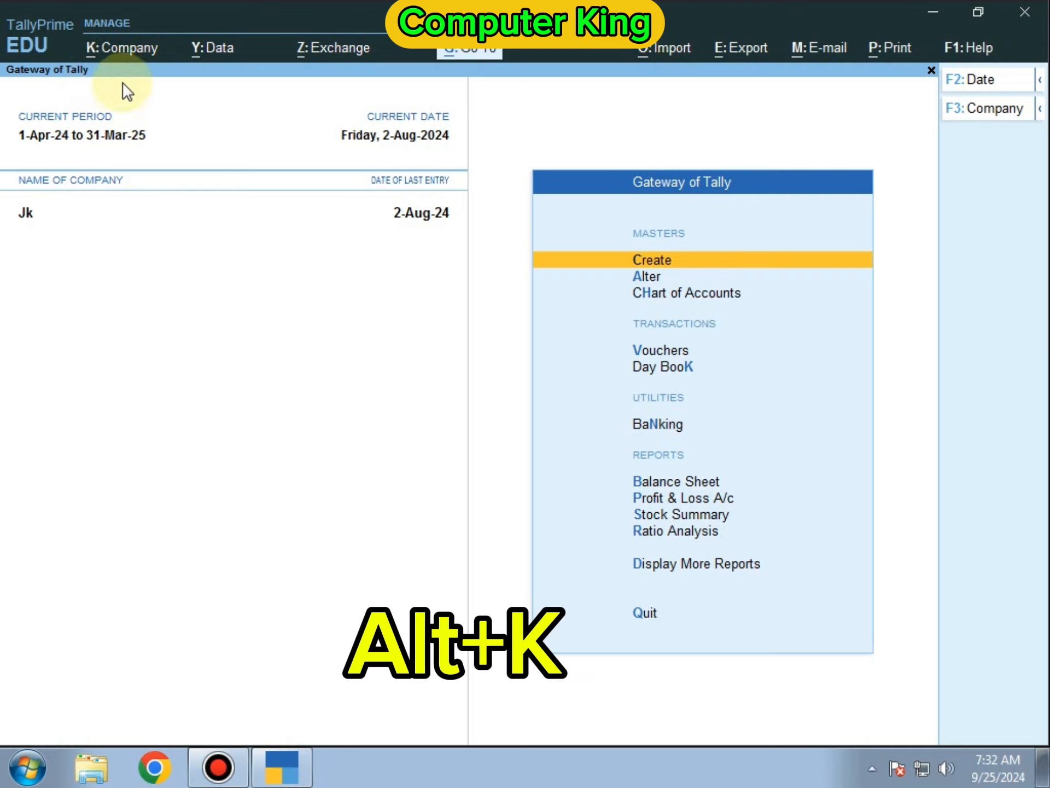
# - Start a new company from the Company menu, then bring up Windows Explorer
pyautogui.click(127, 52)
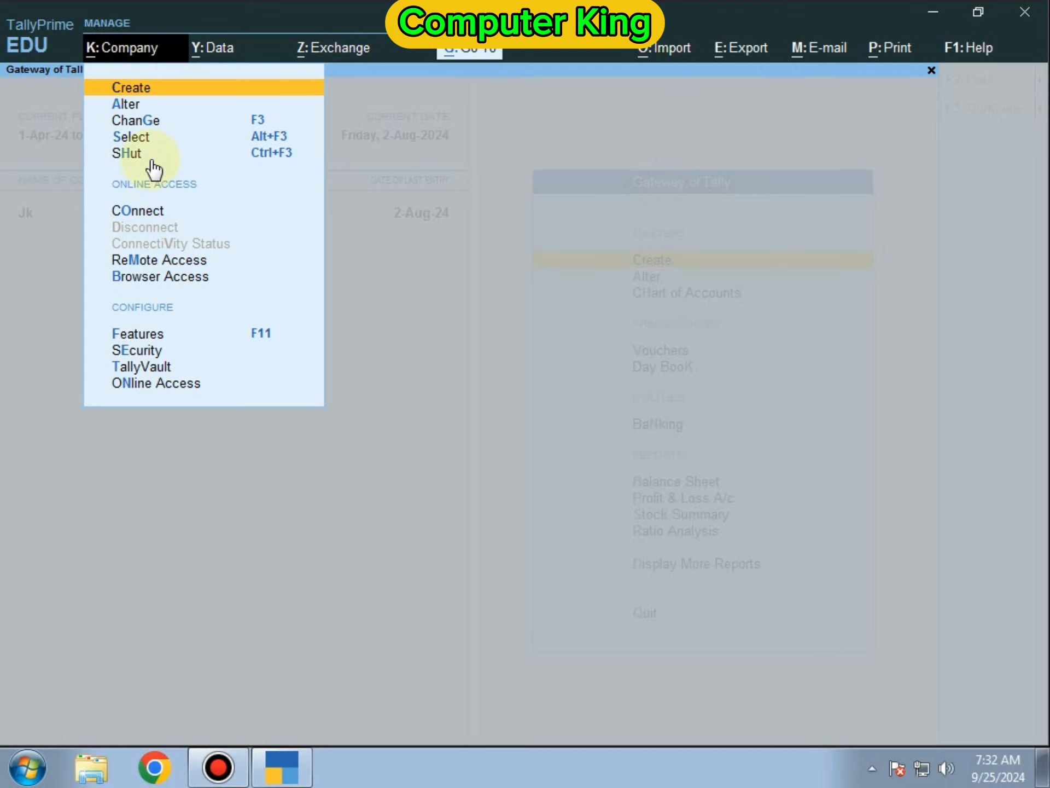
pyautogui.click(128, 85)
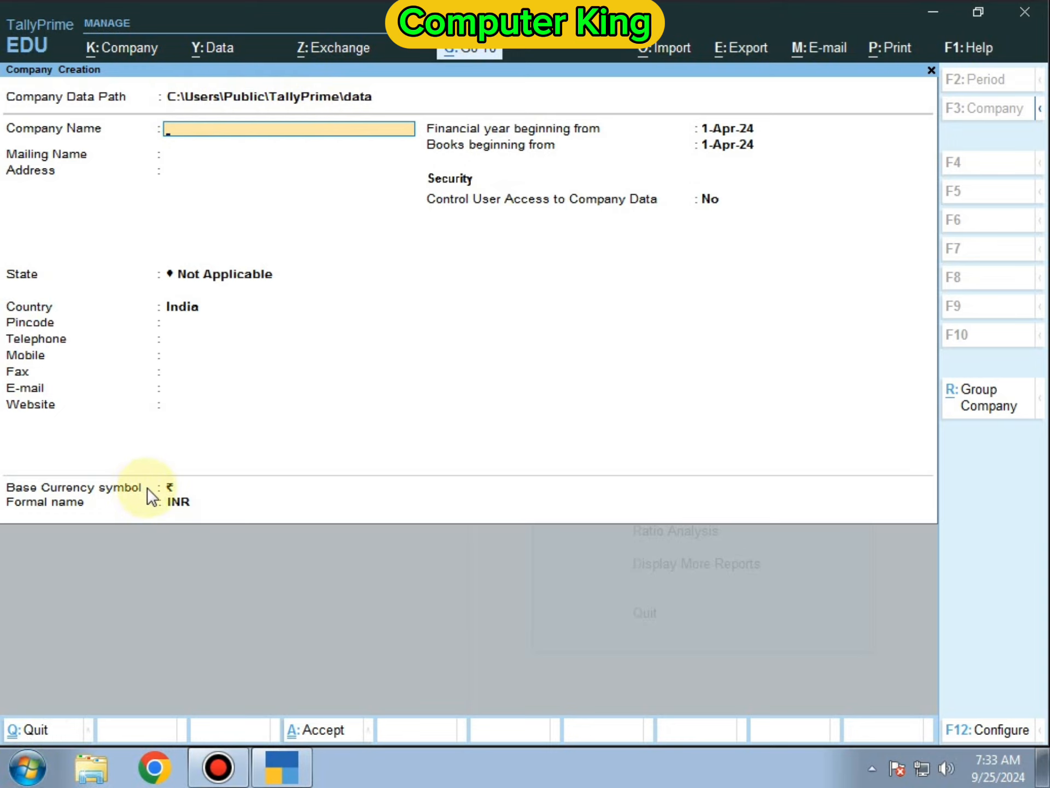
pyautogui.press('super+e')
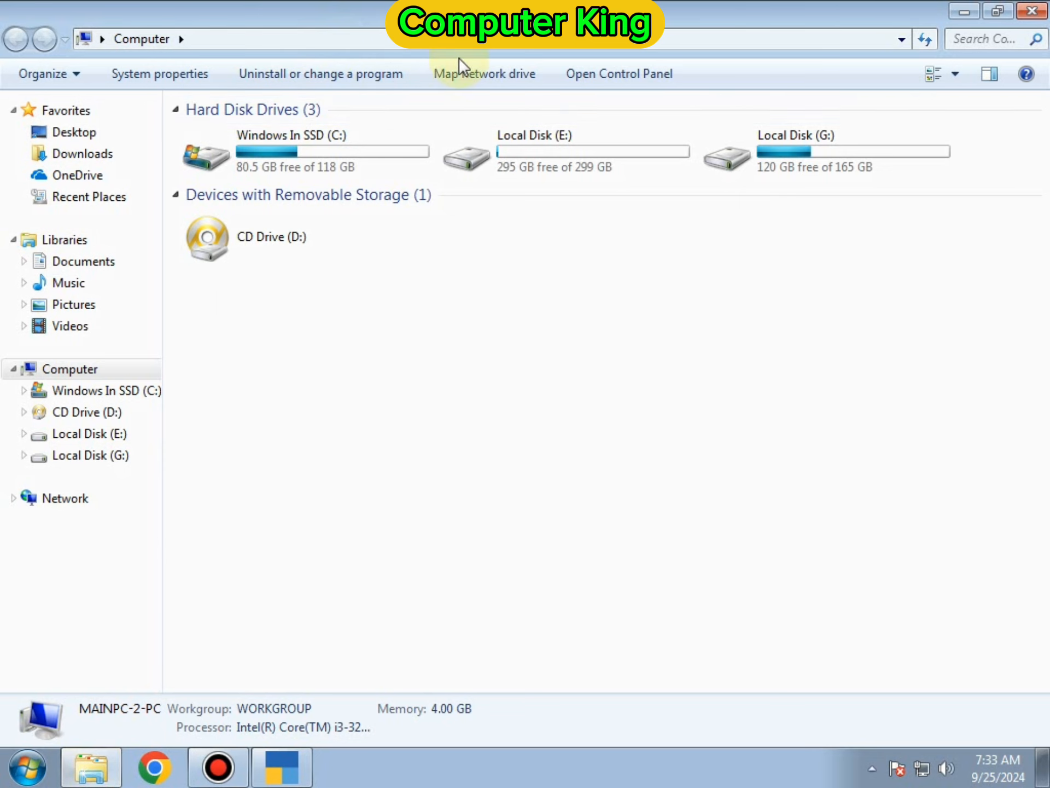
# - Resize the Explorer window and browse to C: > Users > Public > TallyPrime > data
pyautogui.click(998, 11)
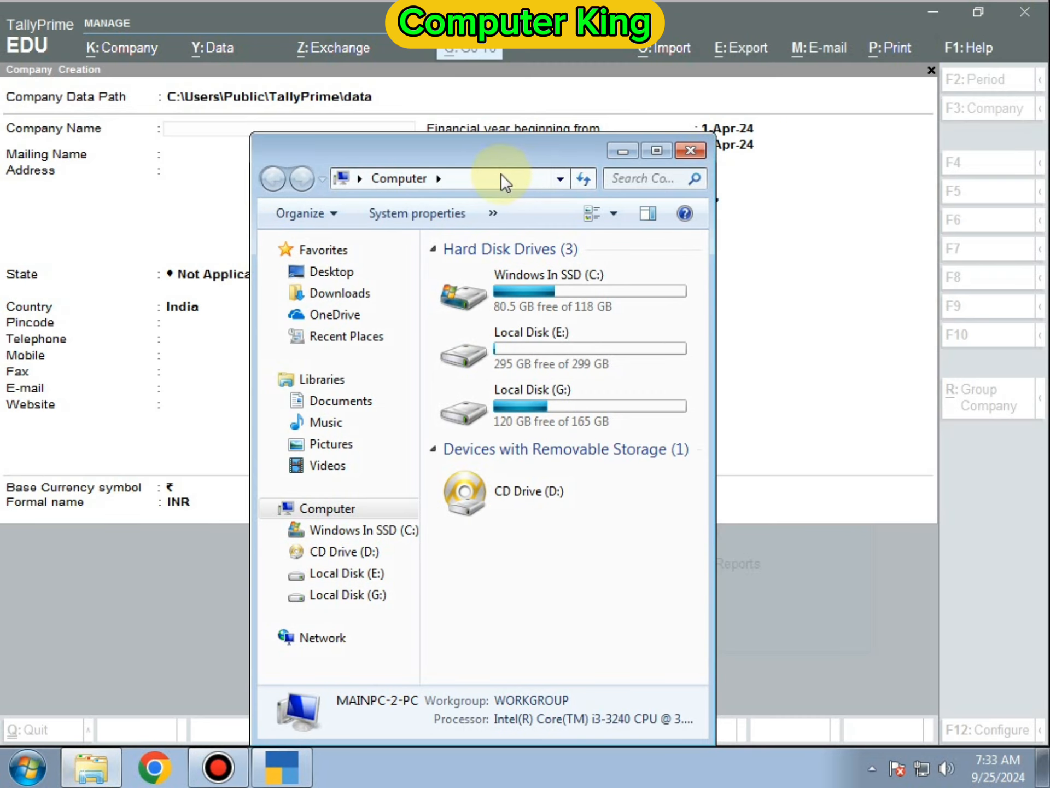
pyautogui.moveTo(501, 172); pyautogui.dragTo(286, 213)
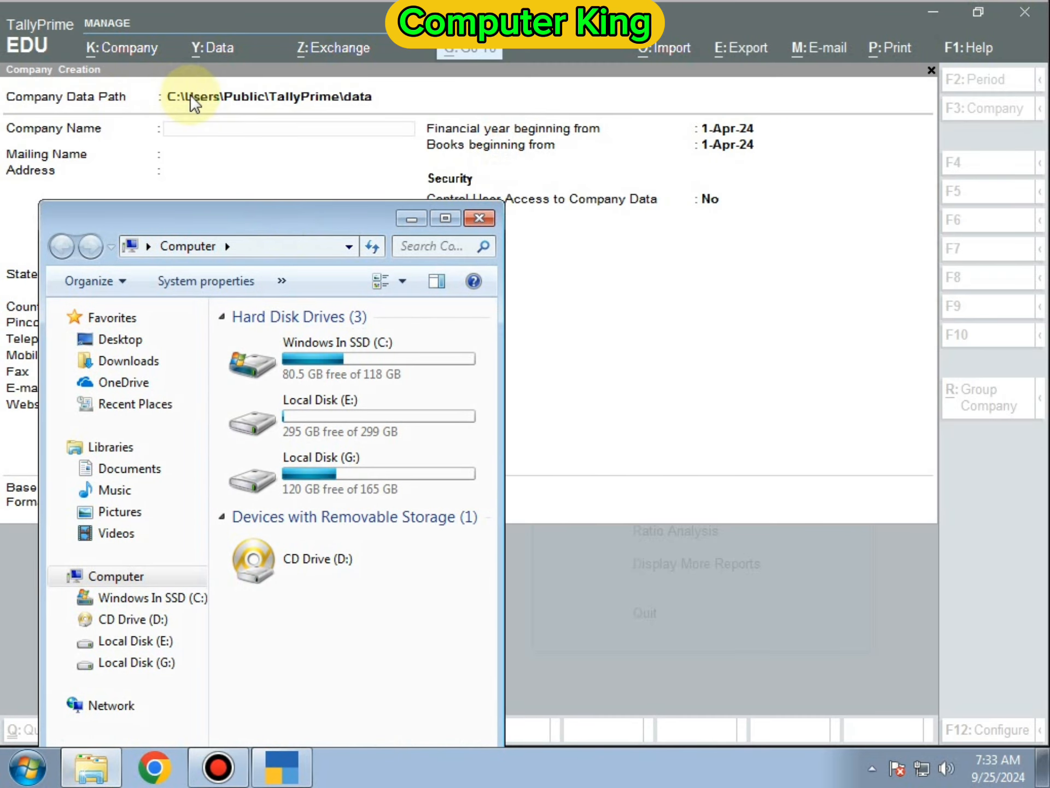
pyautogui.doubleClick(346, 374)
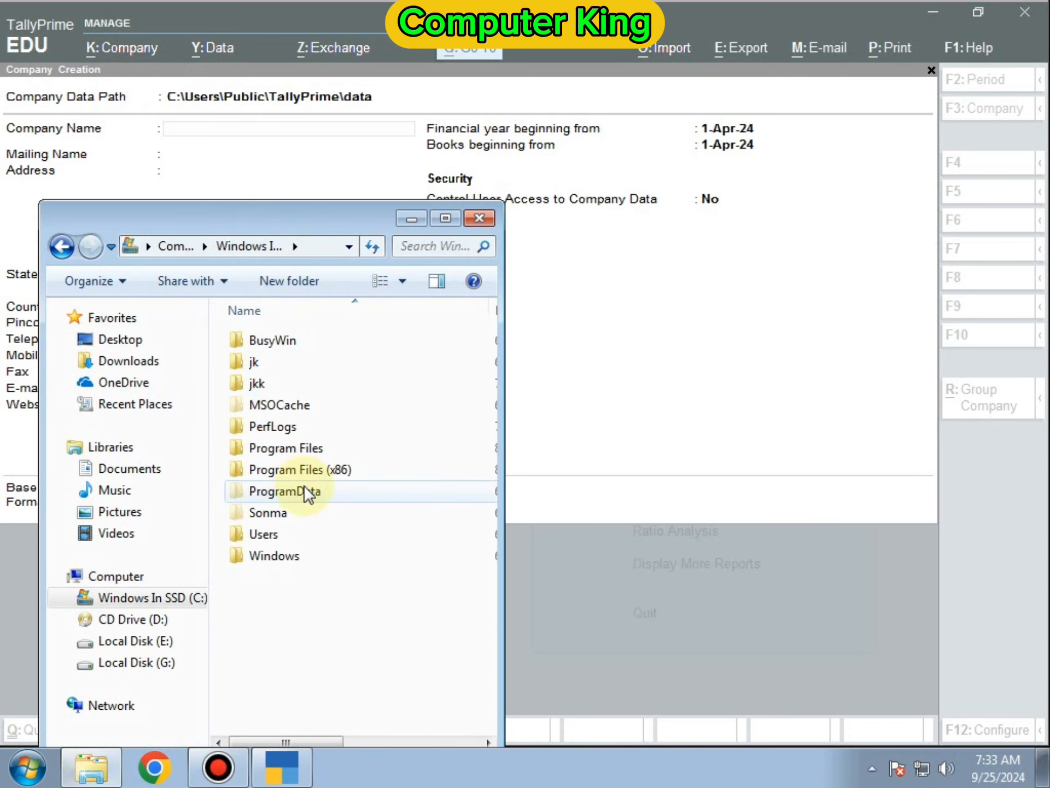
pyautogui.doubleClick(271, 534)
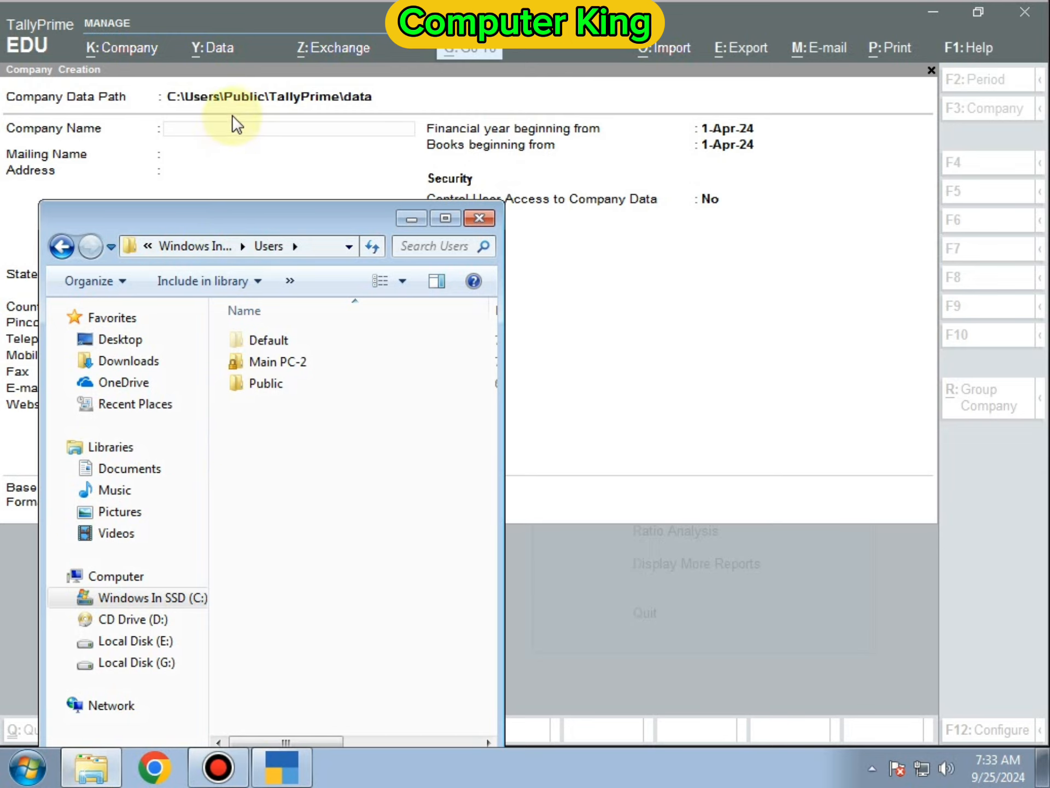
pyautogui.doubleClick(285, 386)
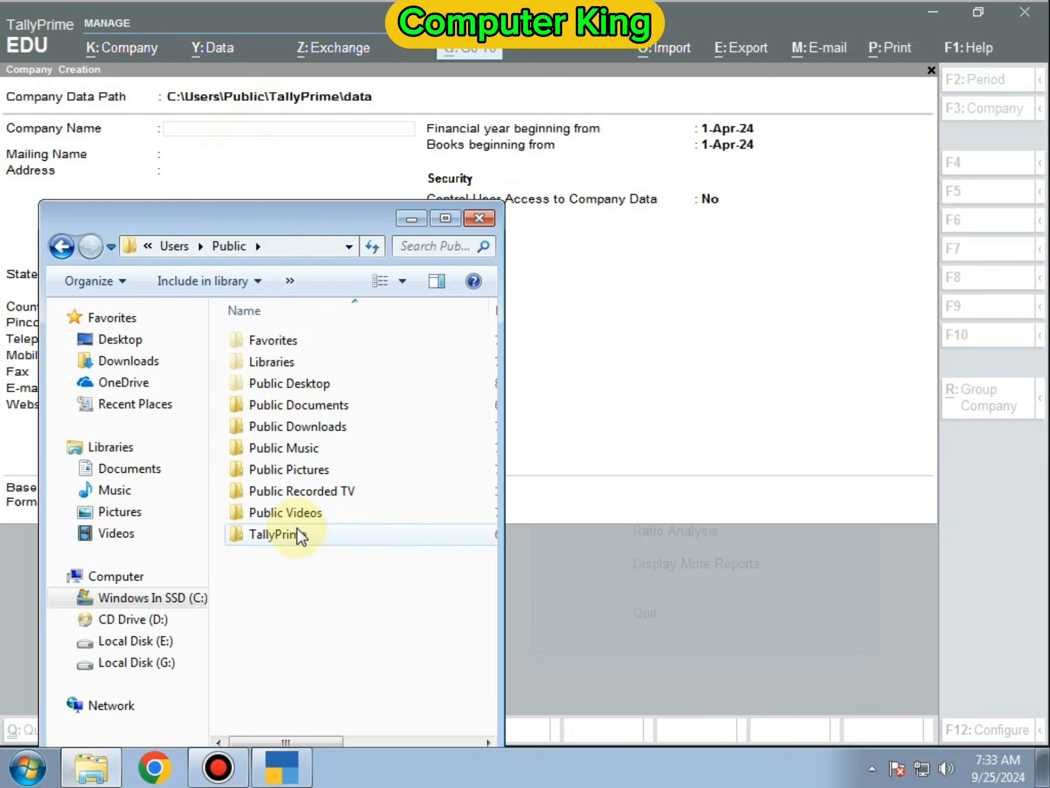
pyautogui.doubleClick(281, 536)
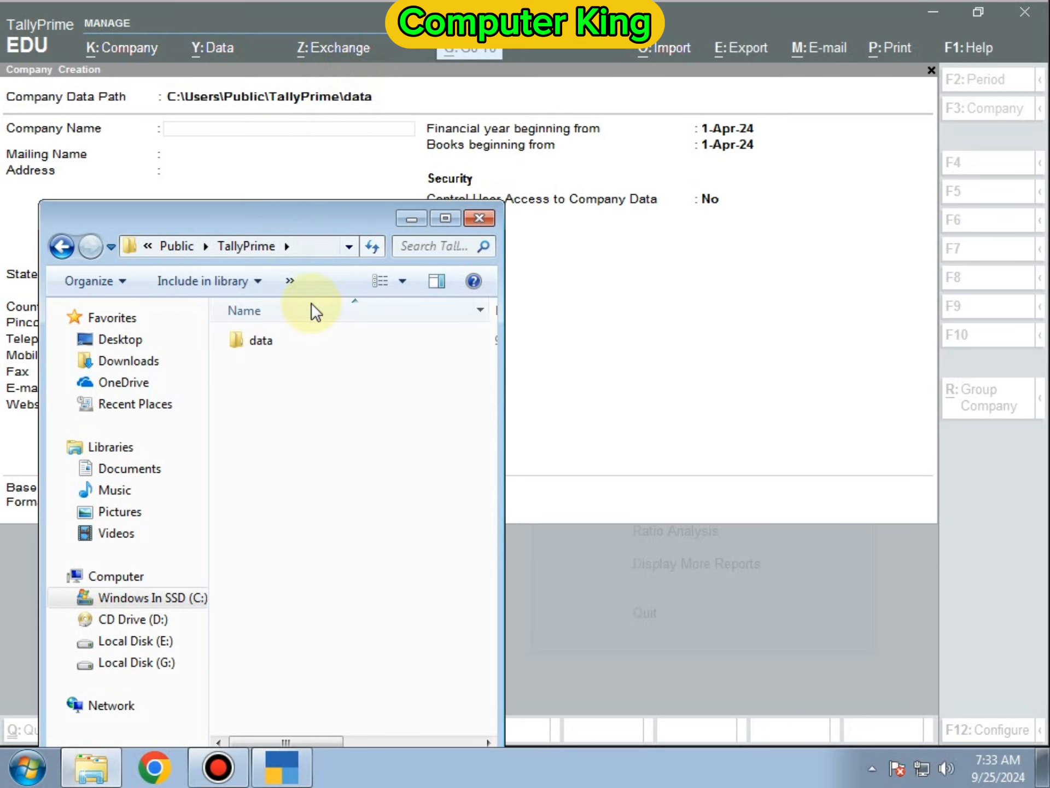
pyautogui.doubleClick(333, 340)
# - Inspect company folders 100000, 100004 and 100005, then return to the Company Creation form
pyautogui.click(335, 339)
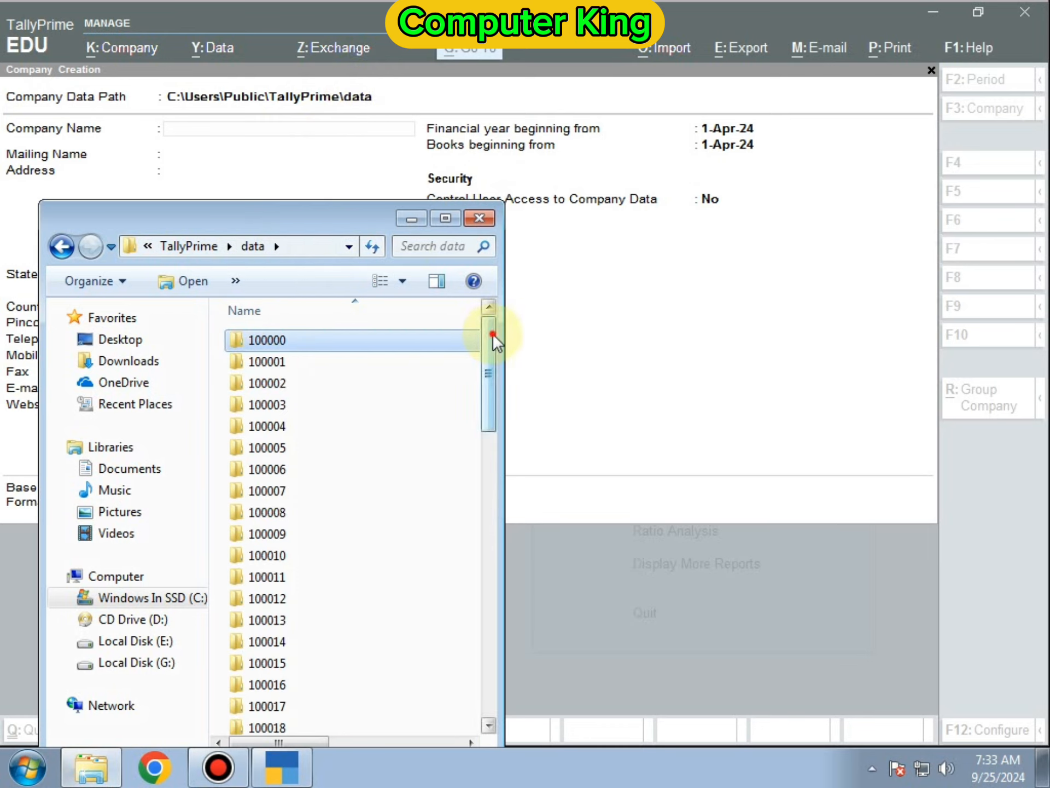
pyautogui.moveTo(492, 335); pyautogui.dragTo(471, 276)
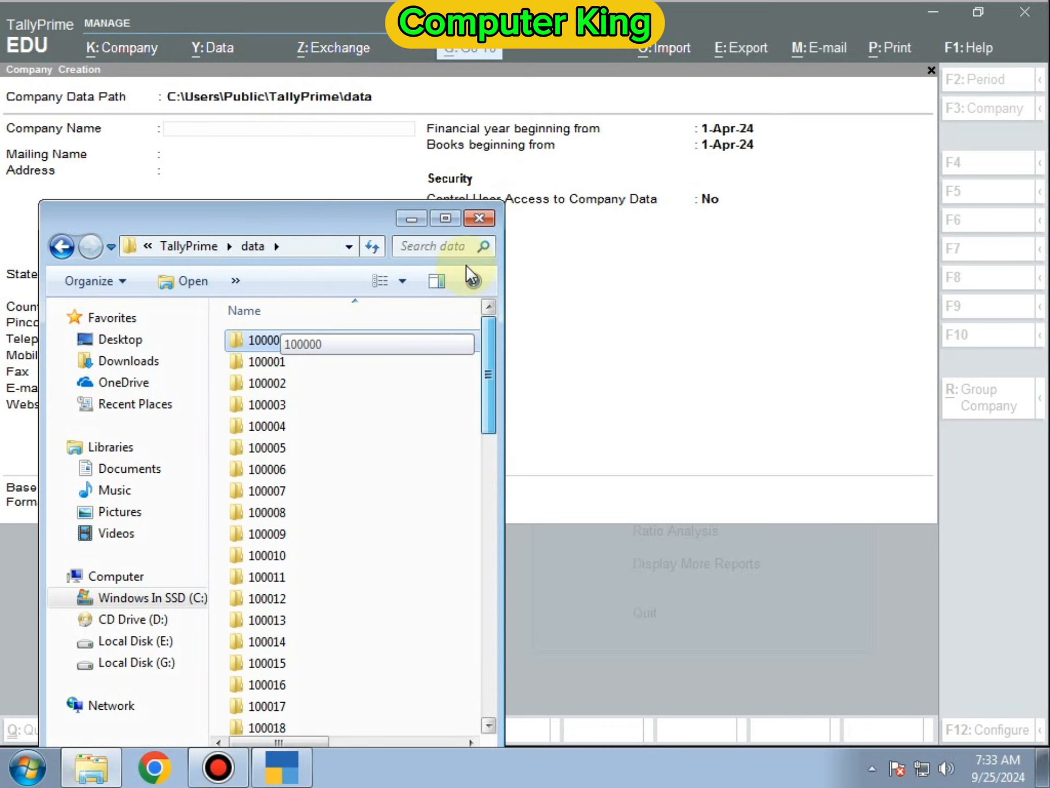
pyautogui.click(296, 431)
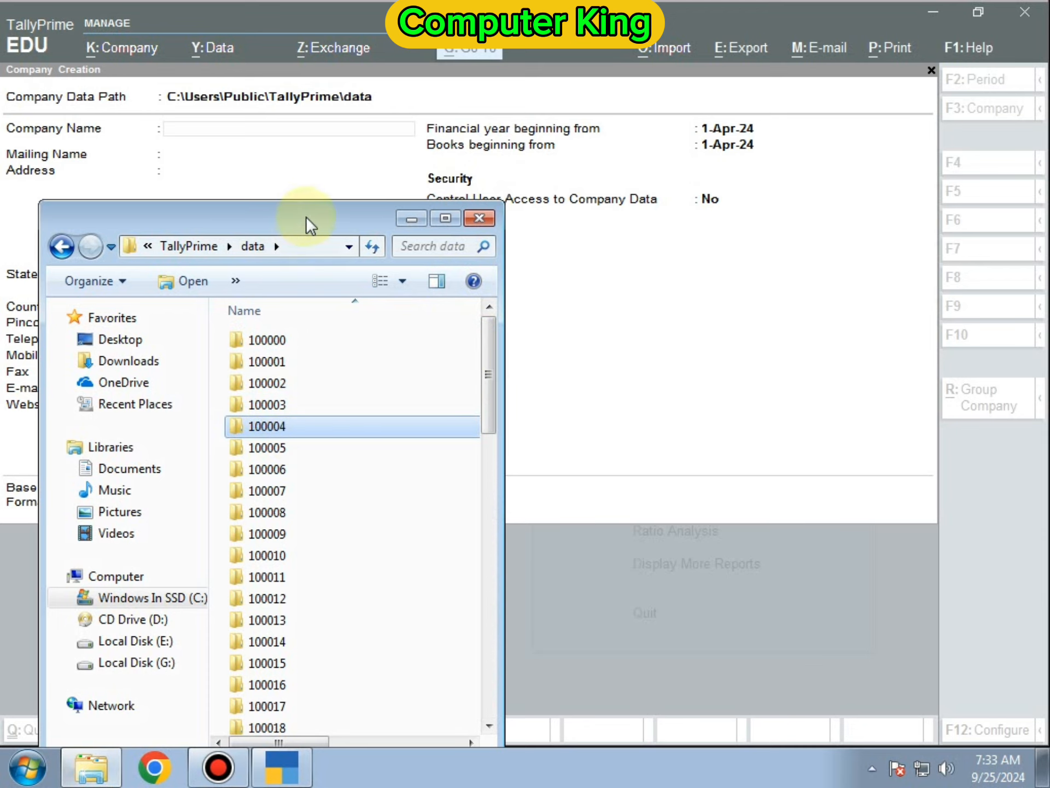
pyautogui.moveTo(364, 209); pyautogui.dragTo(530, 186)
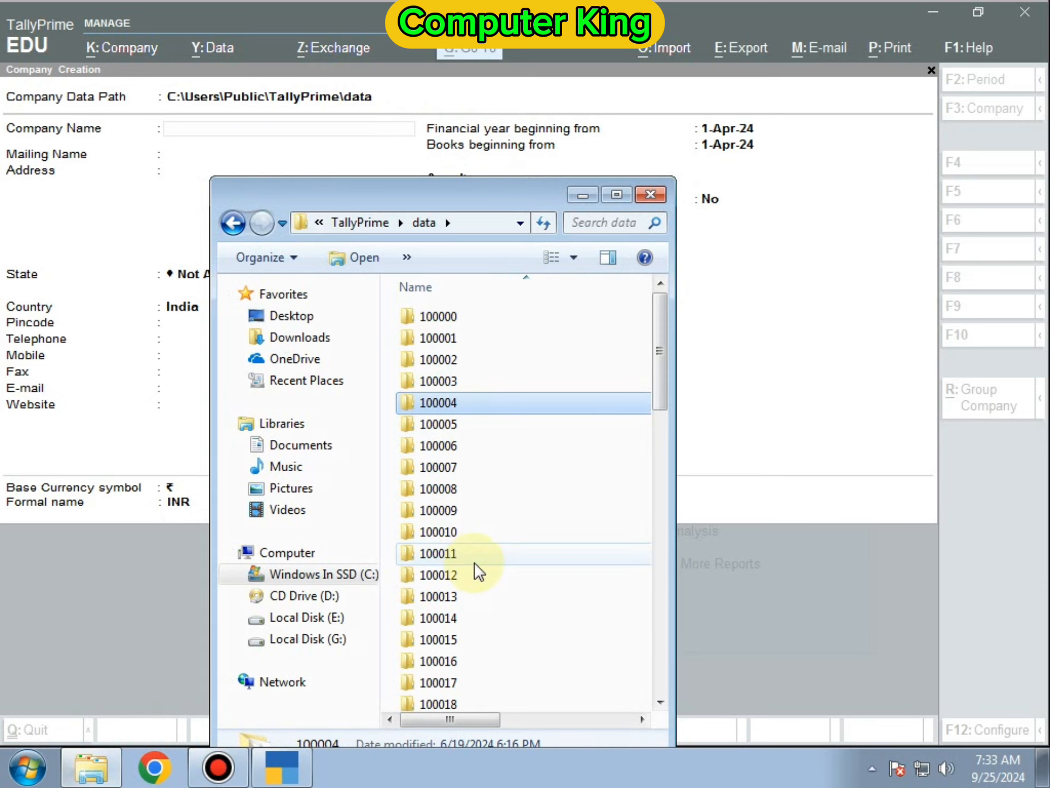
pyautogui.click(473, 423)
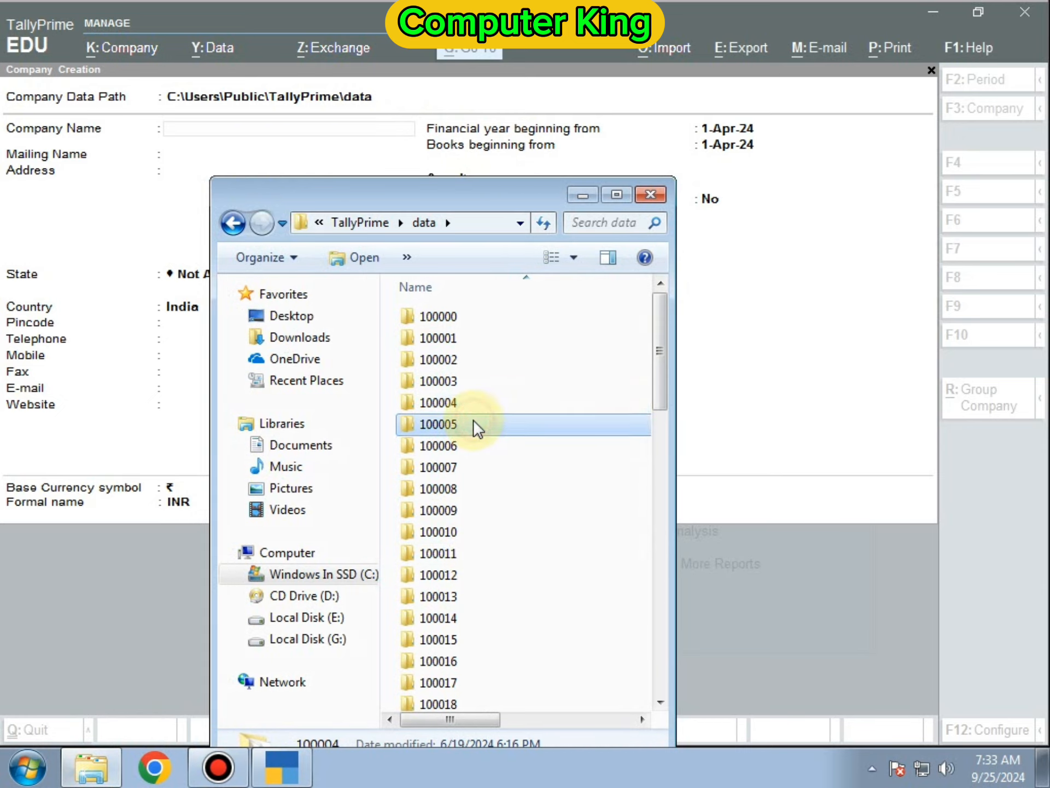
pyautogui.click(438, 403)
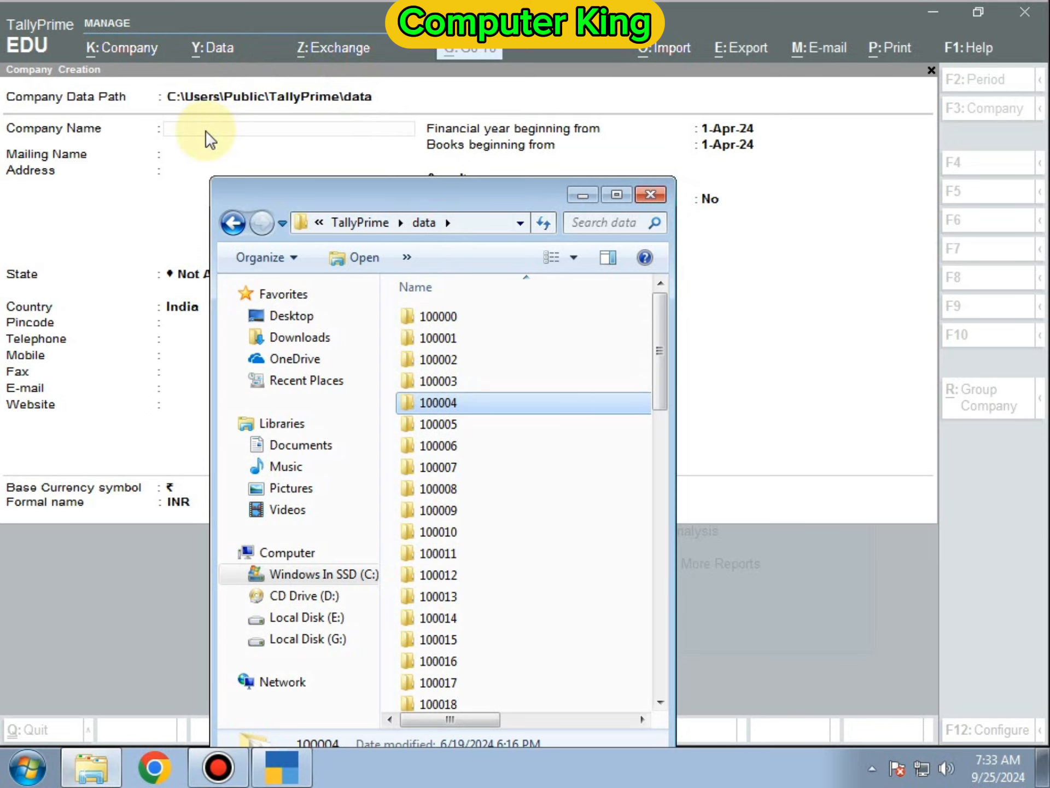
pyautogui.click(652, 194)
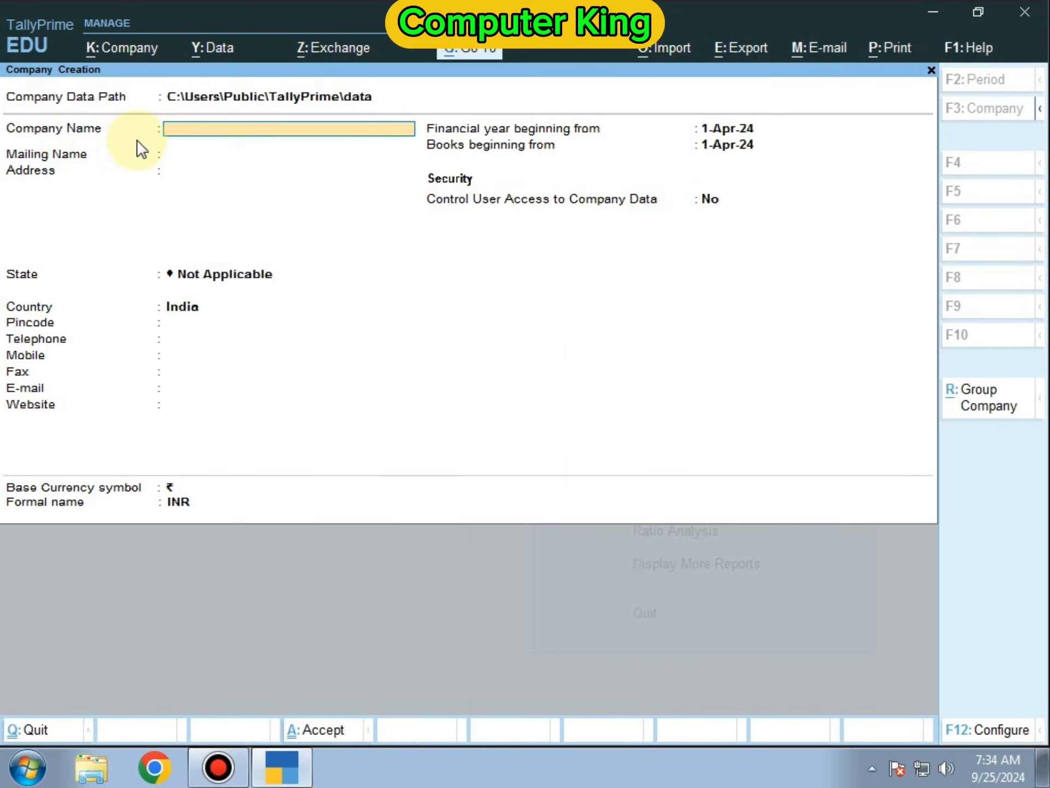
# - Name the company Abc Pvt Ltd, keeping the same mailing name
pyautogui.write('Abc Pvt Ltd')
pyautogui.press('Return')
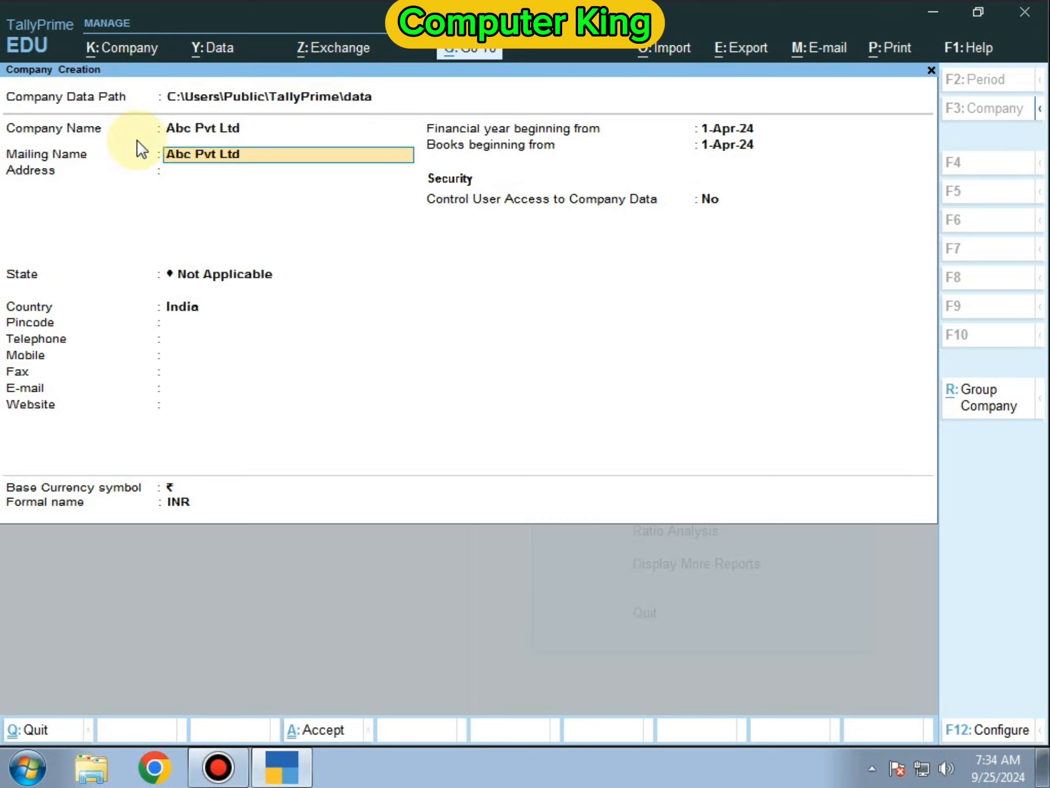
pyautogui.press('Return')
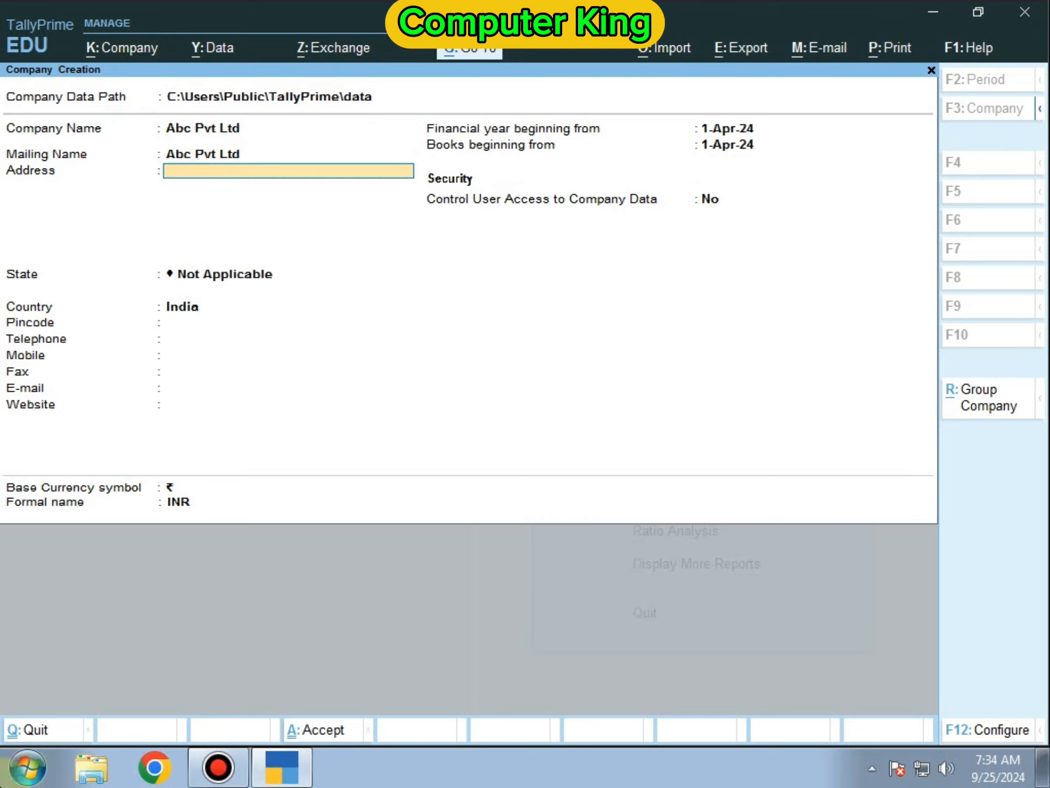
pyautogui.click(1045, 779)
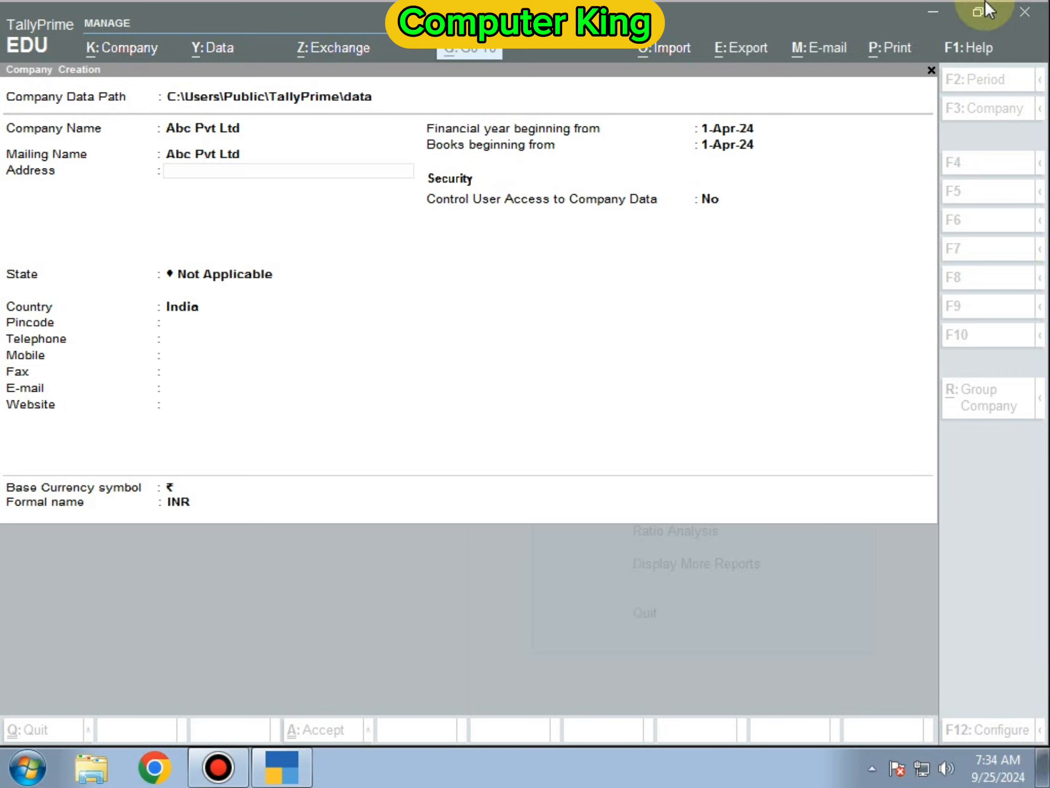
pyautogui.click(179, 158)
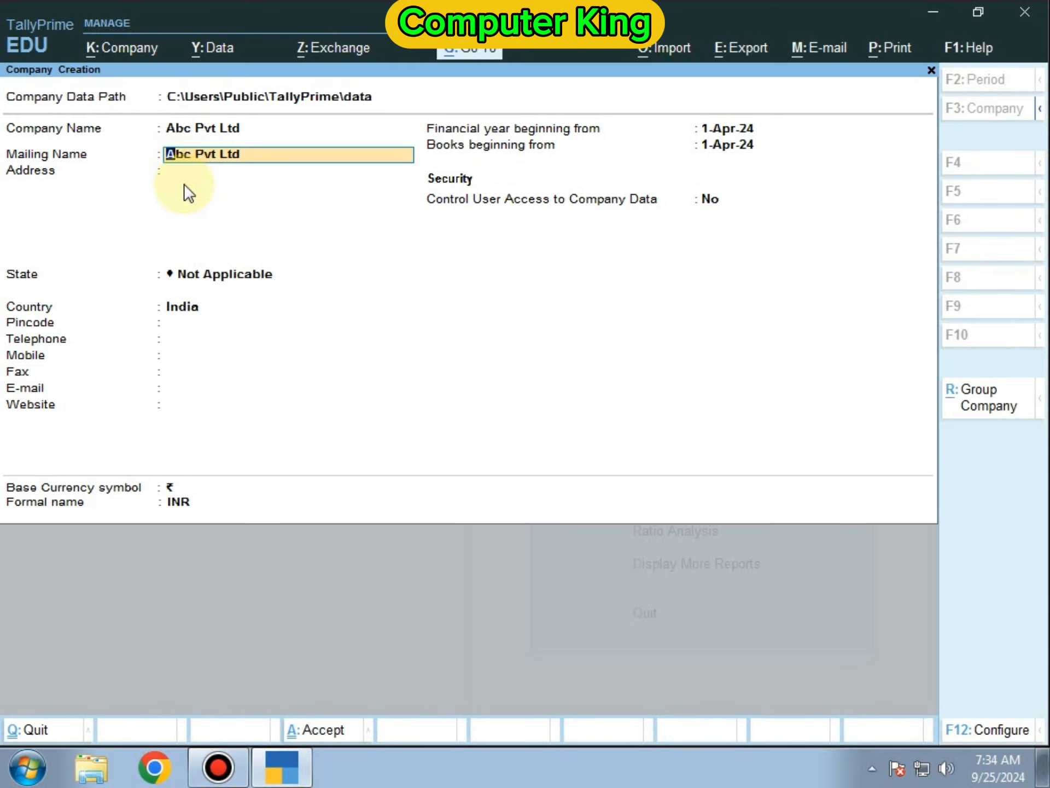
pyautogui.press('Return')
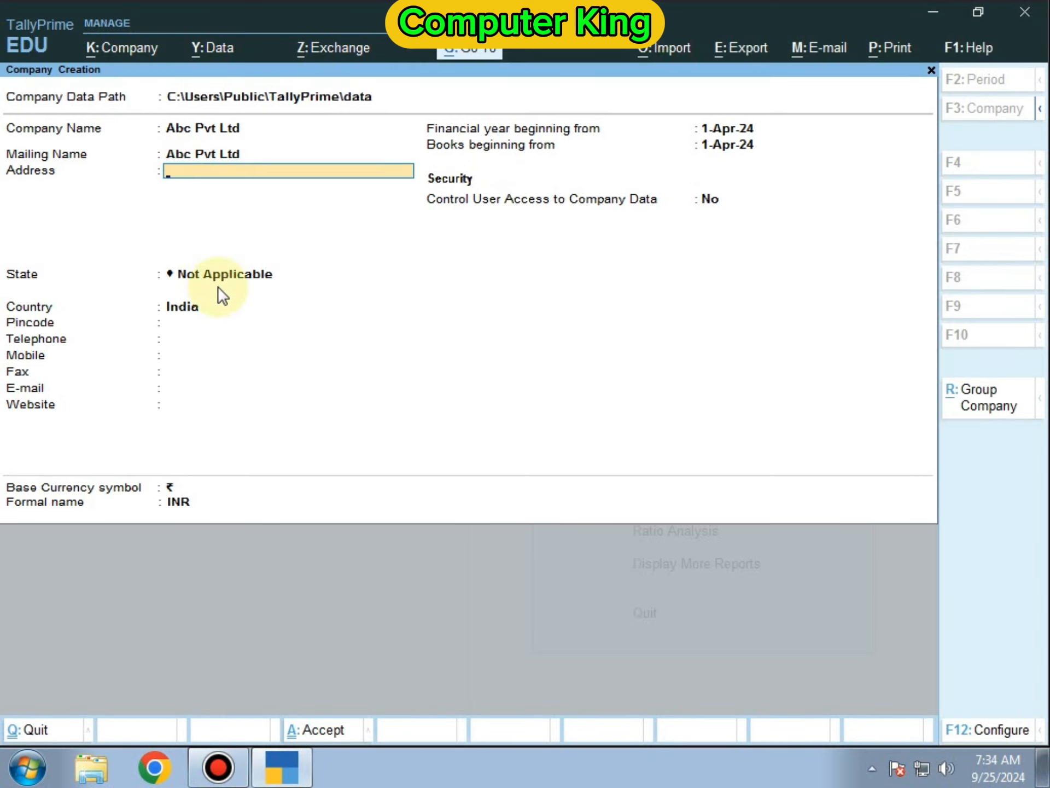
pyautogui.write('B')
pyautogui.press('BackSpace')
pyautogui.press('Return')
pyautogui.write('Alipur')
pyautogui.press('Return')
pyautogui.write('Delhi')
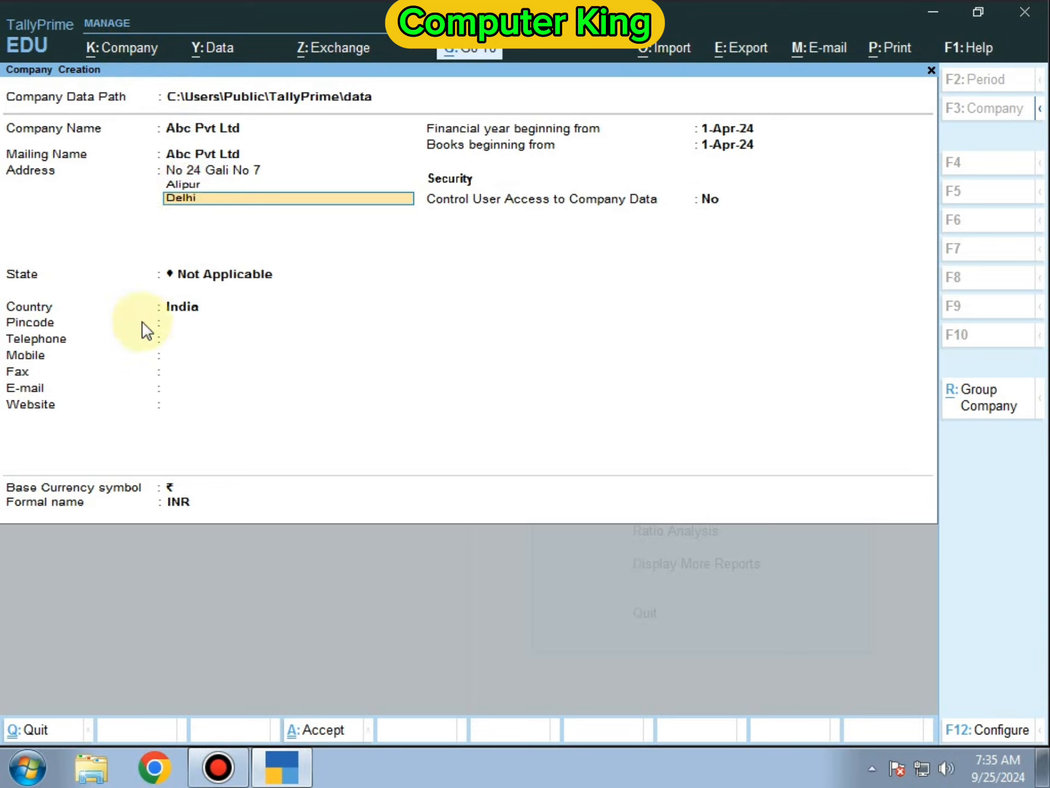
pyautogui.press('Return')
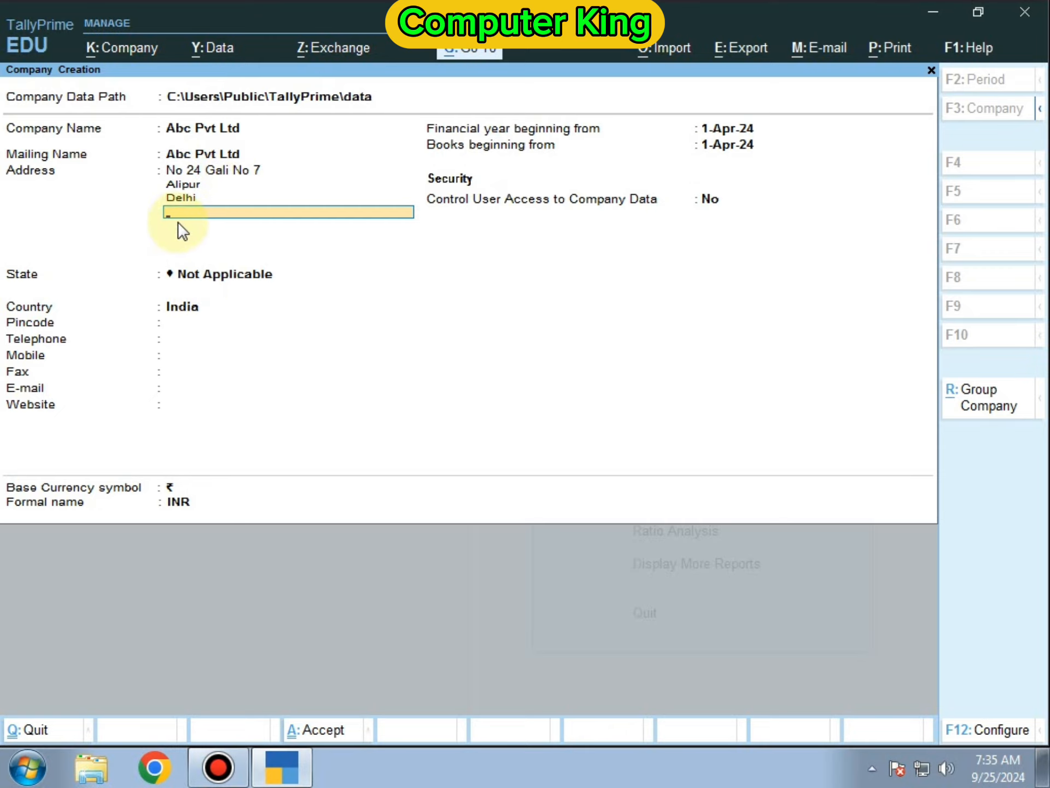
pyautogui.press('Return')
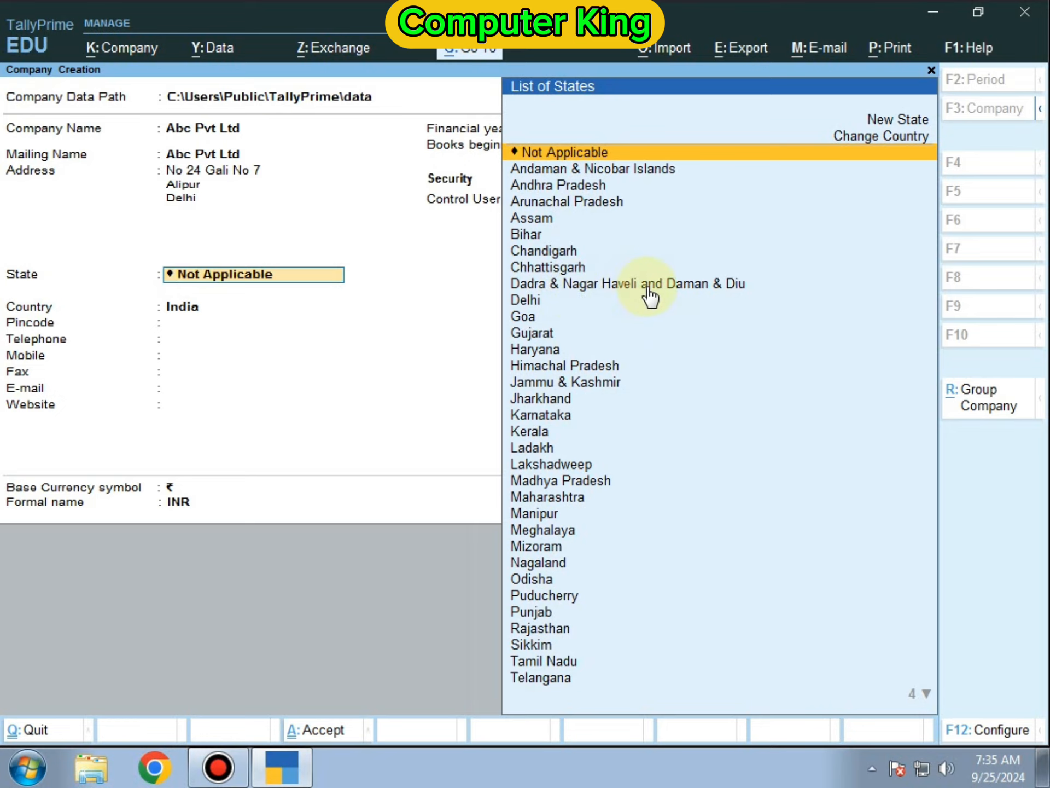
# - Set state Delhi and pincode 110036, leaving telephone, mobile and fax blank
pyautogui.write('De')
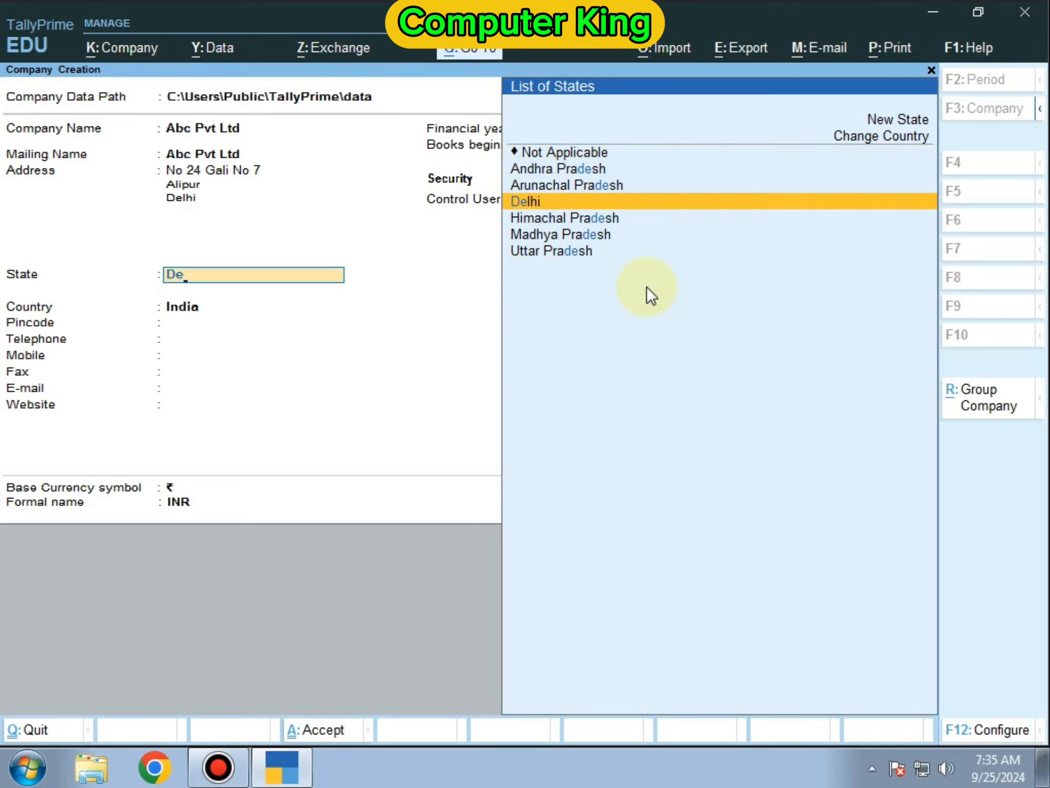
pyautogui.press('Return')
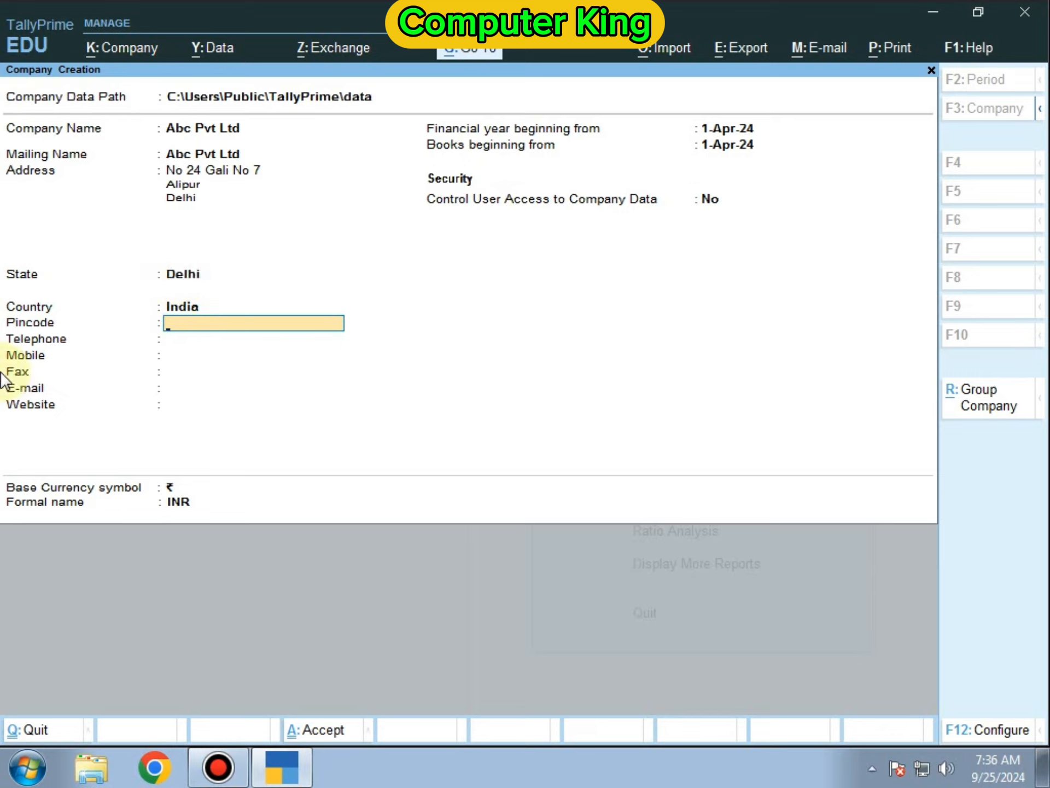
pyautogui.write('11')
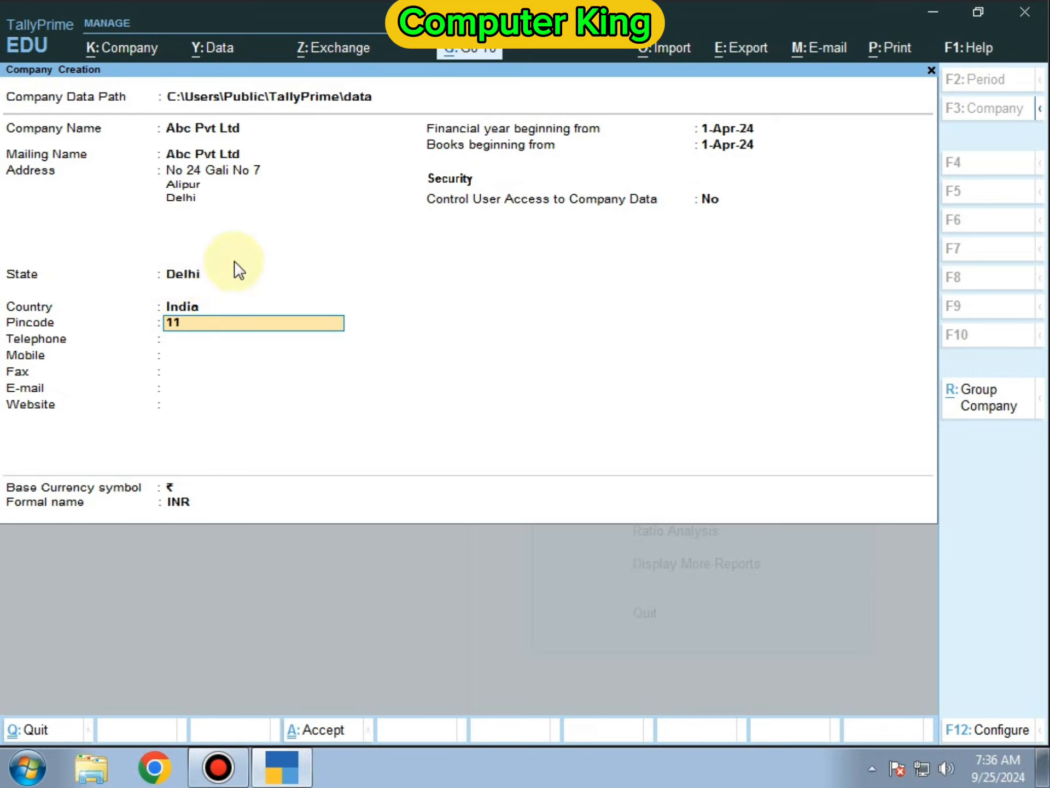
pyautogui.write('0036')
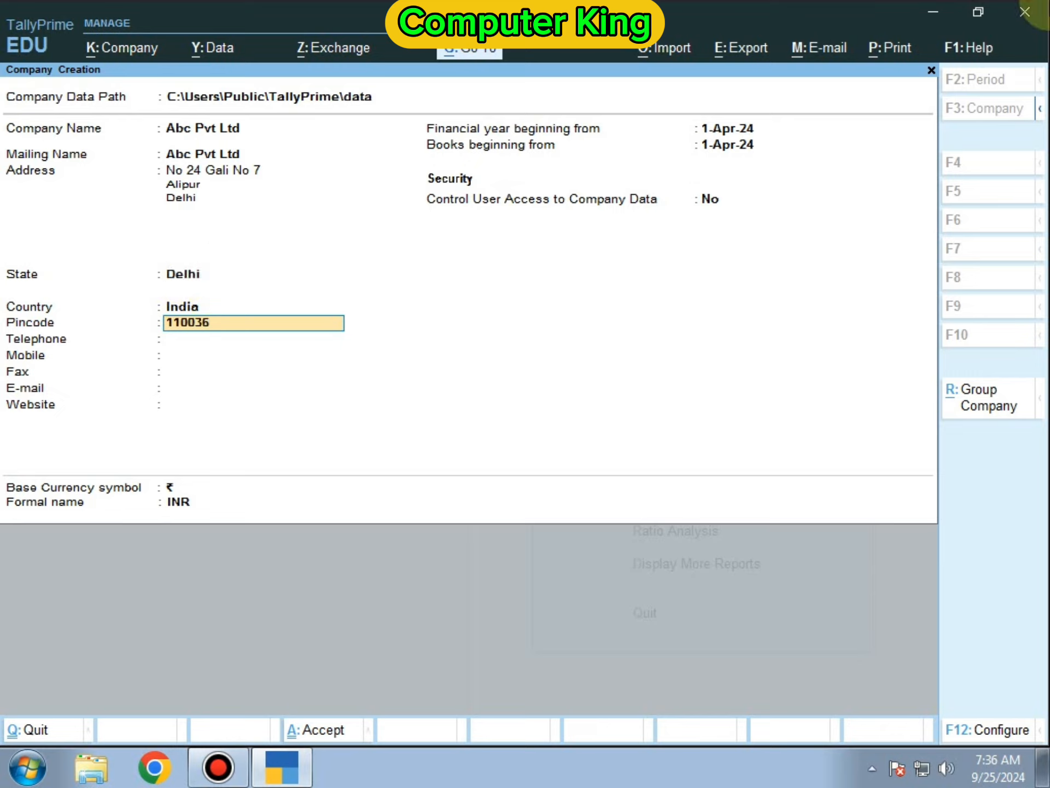
pyautogui.press('Return')
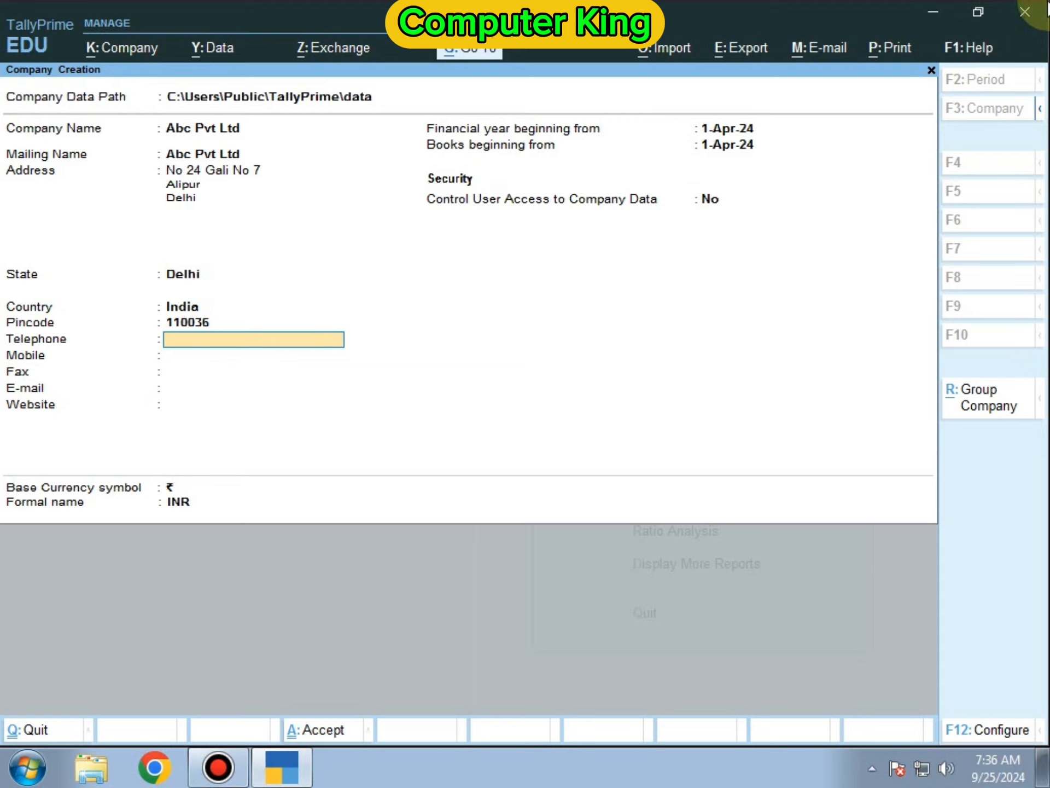
pyautogui.press('Return')
pyautogui.press('Return')
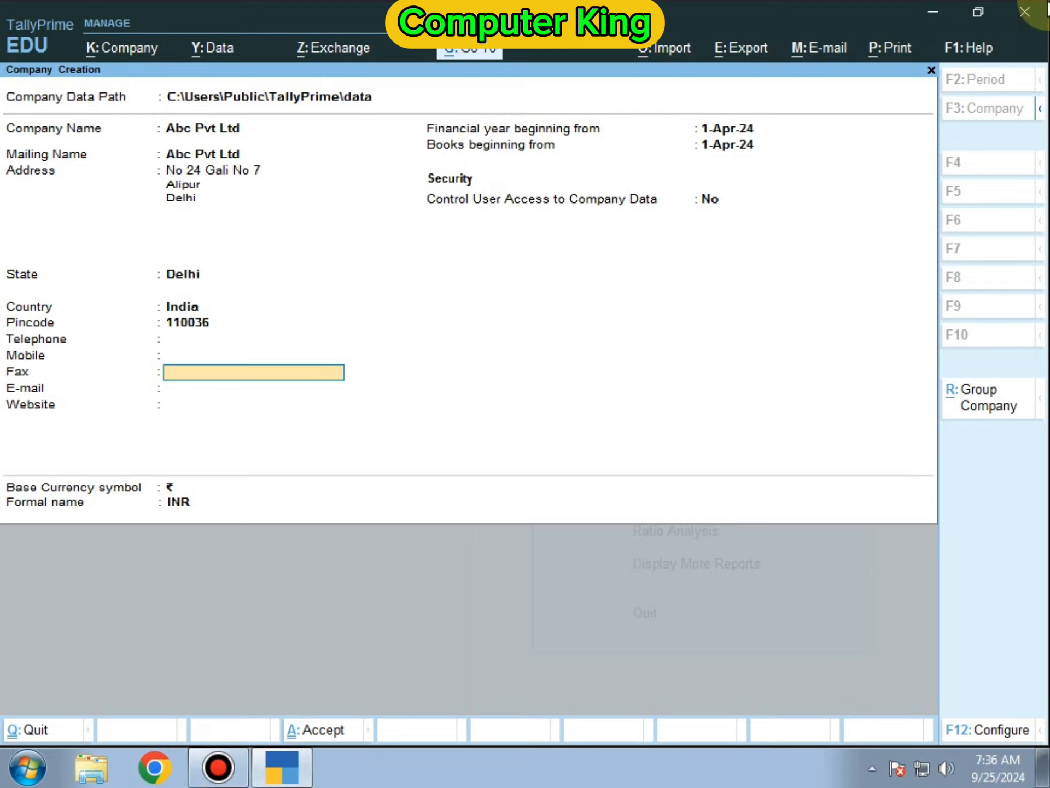
pyautogui.press('Return')
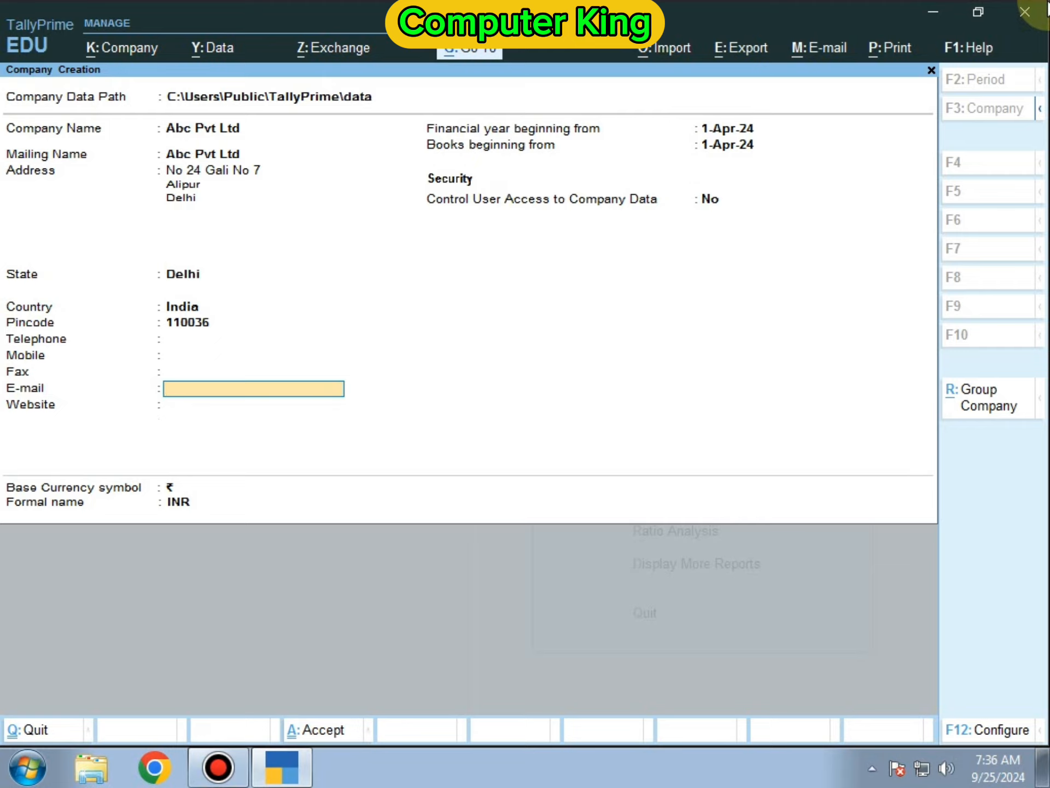
# - Leave e-mail and website blank, keep 1-Apr-24 dates and ₹ currency, and finish the form
pyautogui.press('Return')
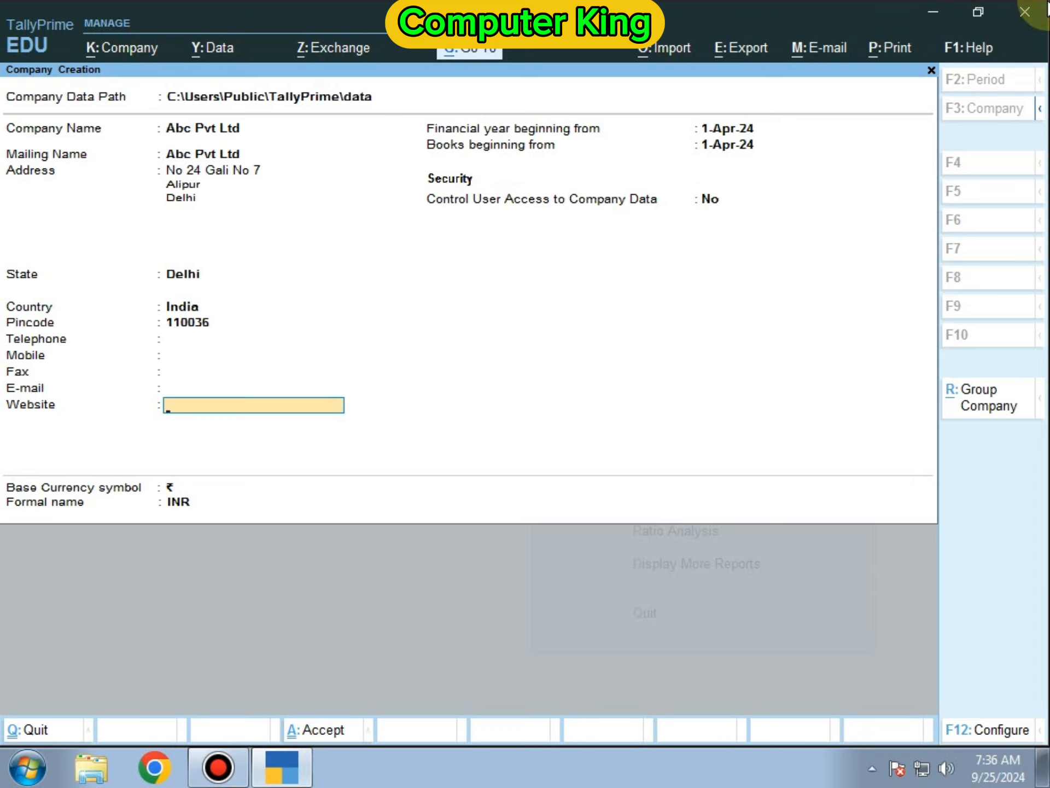
pyautogui.press('Return')
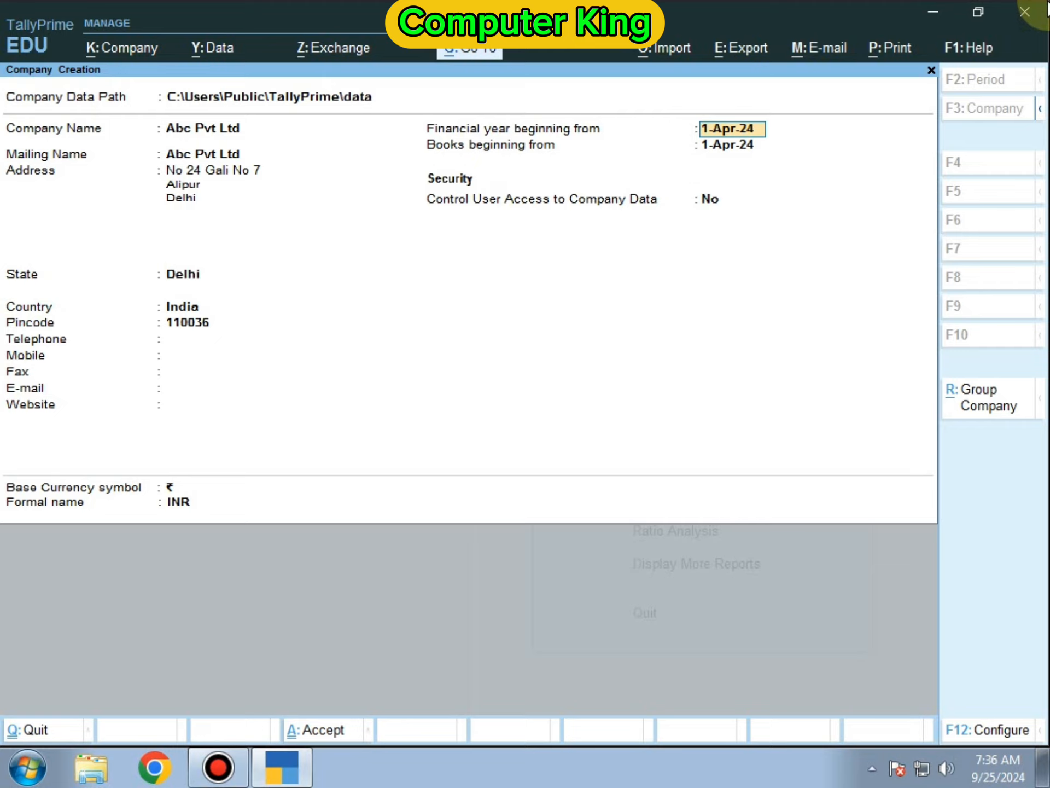
pyautogui.press('Return')
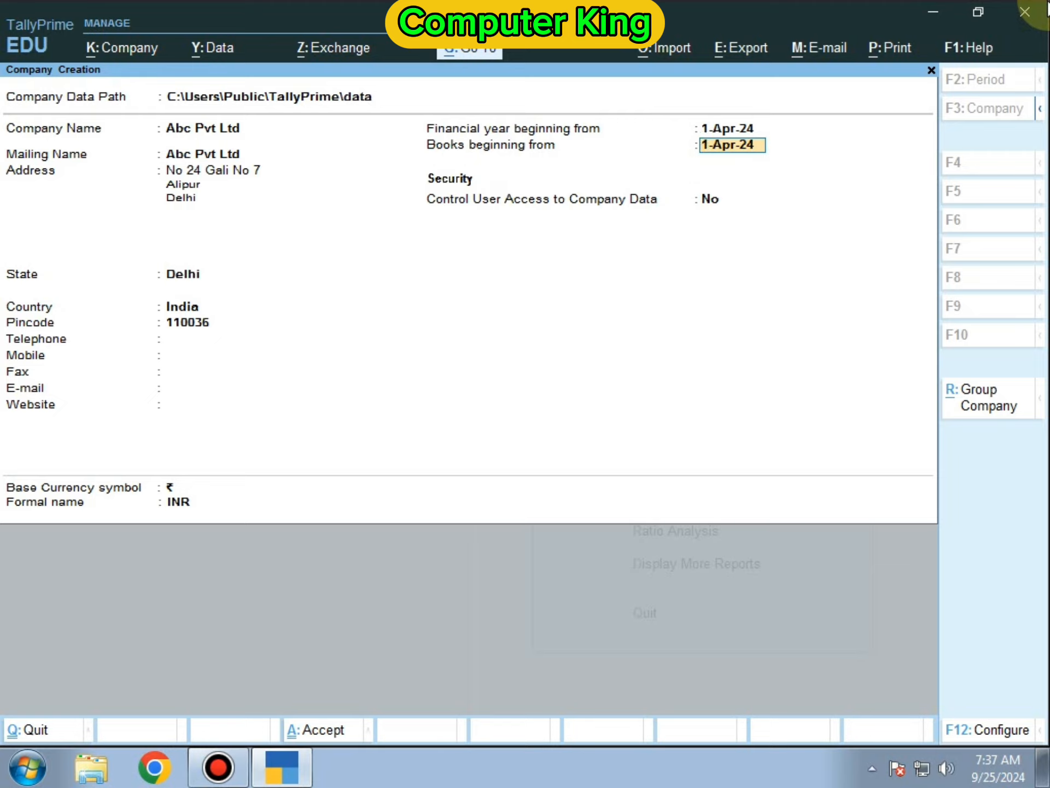
pyautogui.press('Return')
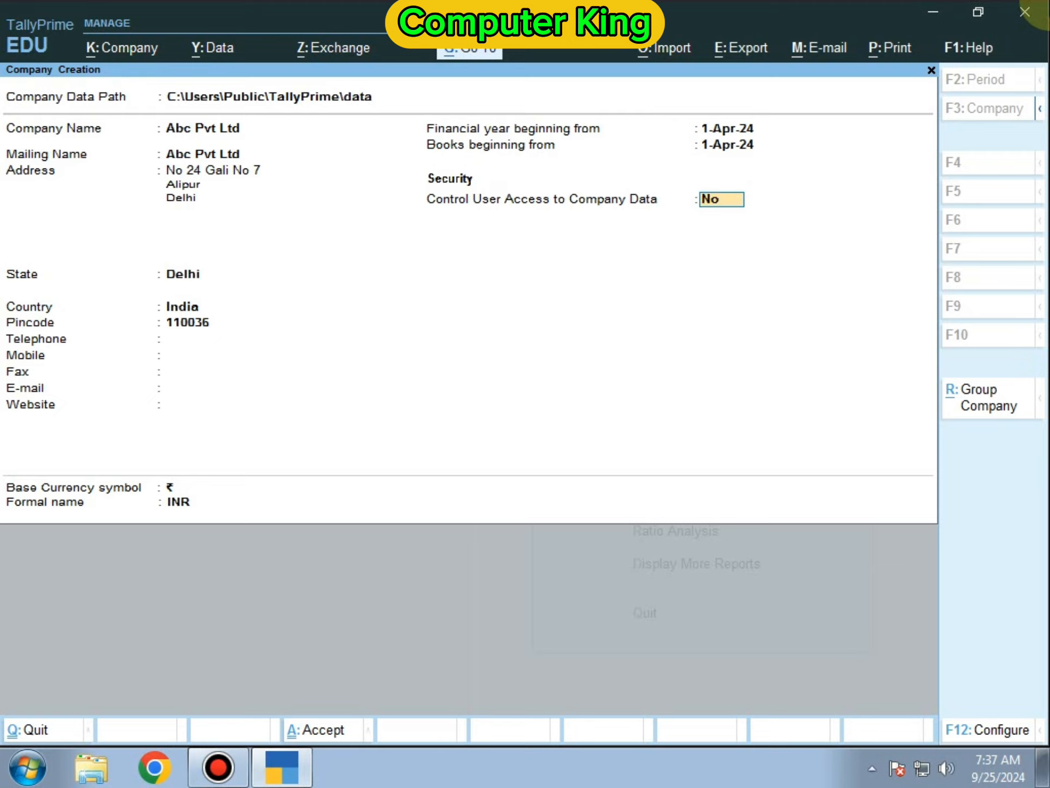
pyautogui.press('Return')
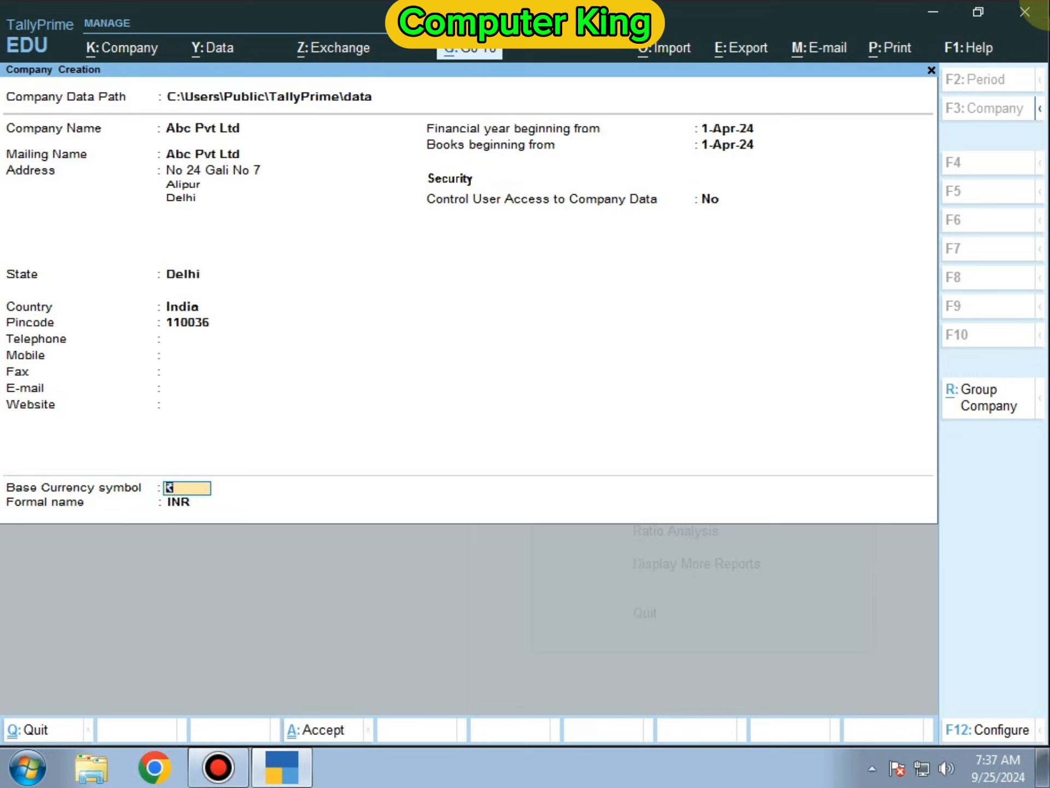
pyautogui.press('Return')
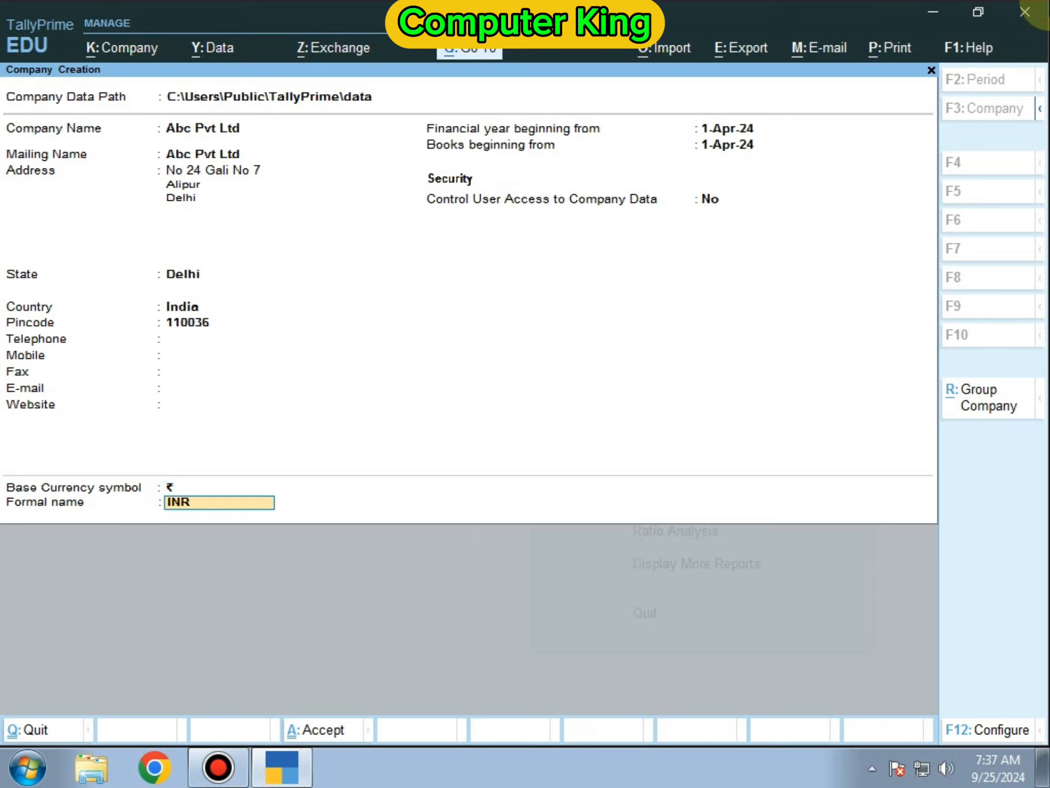
pyautogui.press('Return')
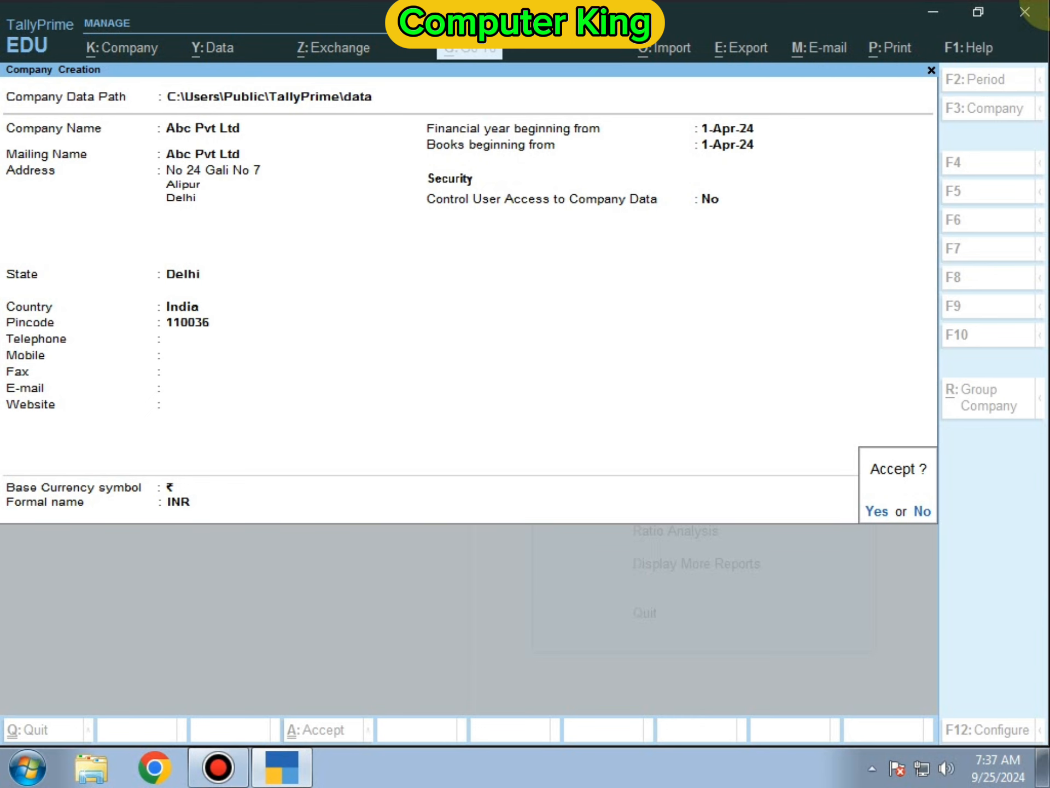
# - Accept the company, step through its features, and keep GST with monthly GSTR-1
pyautogui.press('Return')
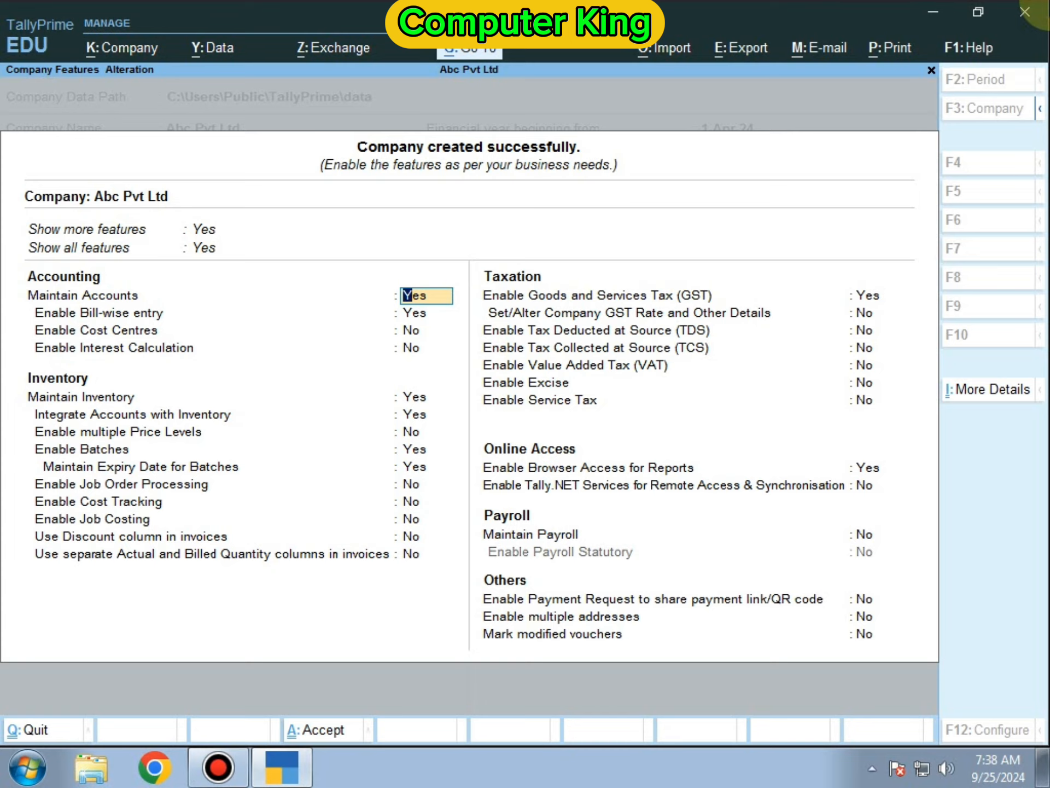
pyautogui.press('Down')
pyautogui.press('Down')
pyautogui.press('Down')
pyautogui.press('Down')
pyautogui.press('Down')
pyautogui.press('Down')
pyautogui.press('Down')
pyautogui.press('Down')
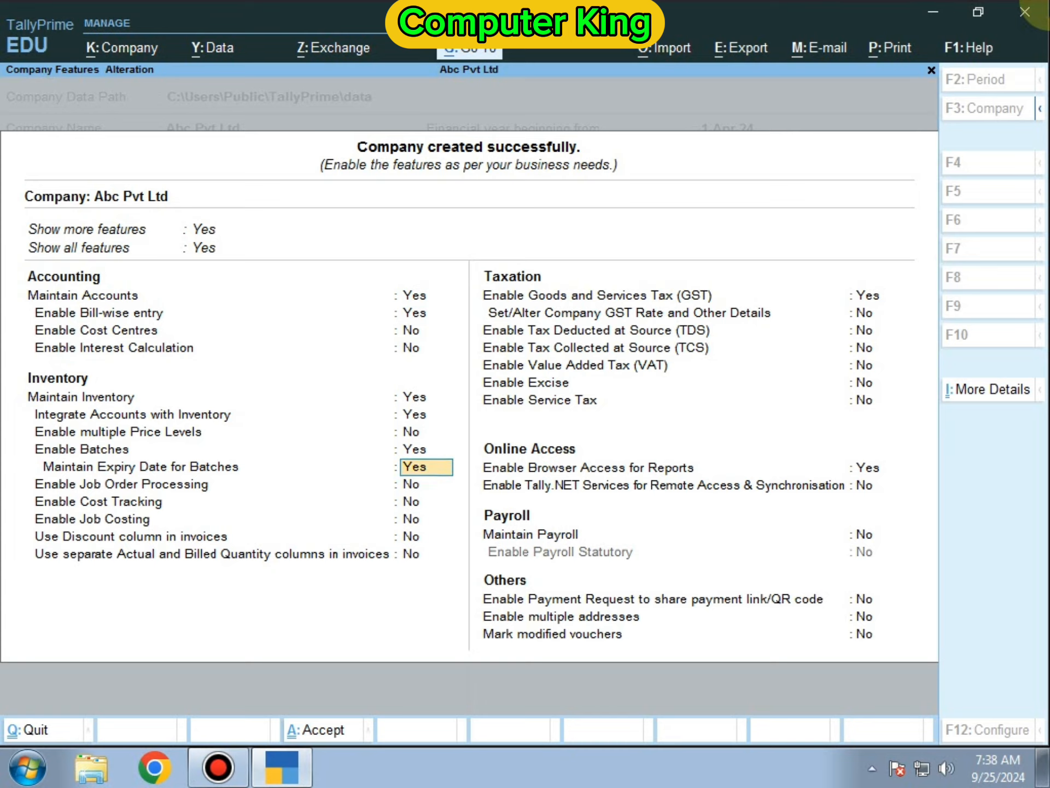
pyautogui.press('Down')
pyautogui.press('Down')
pyautogui.press('Down')
pyautogui.press('Down')
pyautogui.press('Down')
pyautogui.press('Down')
pyautogui.press('Return')
pyautogui.press('Return')
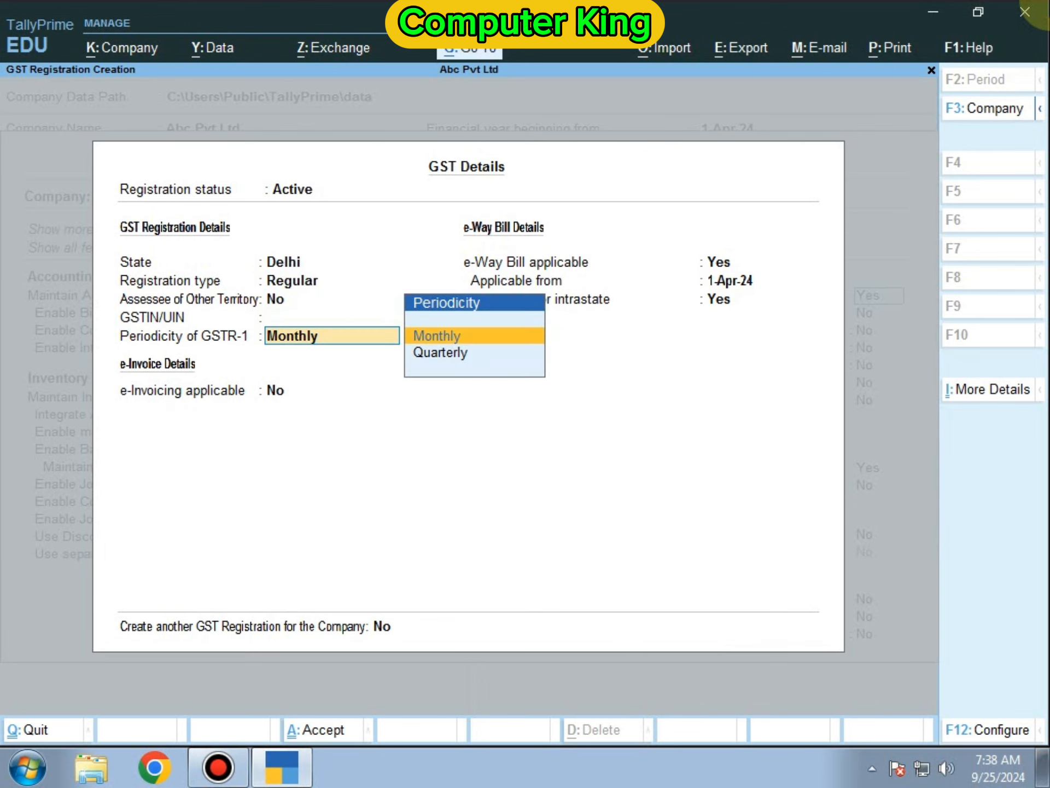
pyautogui.press('Return')
pyautogui.press('Return')
pyautogui.press('Return')
pyautogui.press('Return')
pyautogui.press('Return')
pyautogui.press('Return')
pyautogui.press('Return')
pyautogui.press('Return')
pyautogui.press('Return')
pyautogui.press('Return')
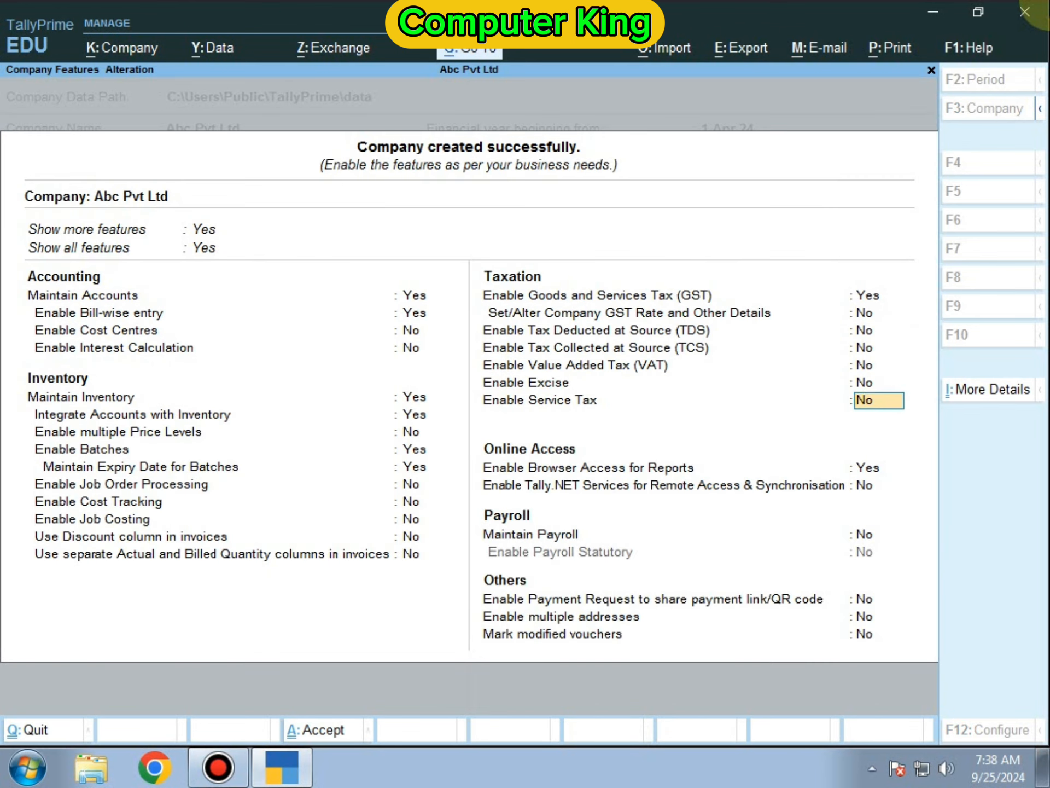
pyautogui.press('Return')
pyautogui.press('Return')
pyautogui.press('Return')
pyautogui.press('Return')
pyautogui.press('Return')
pyautogui.press('Return')
pyautogui.press('Return')
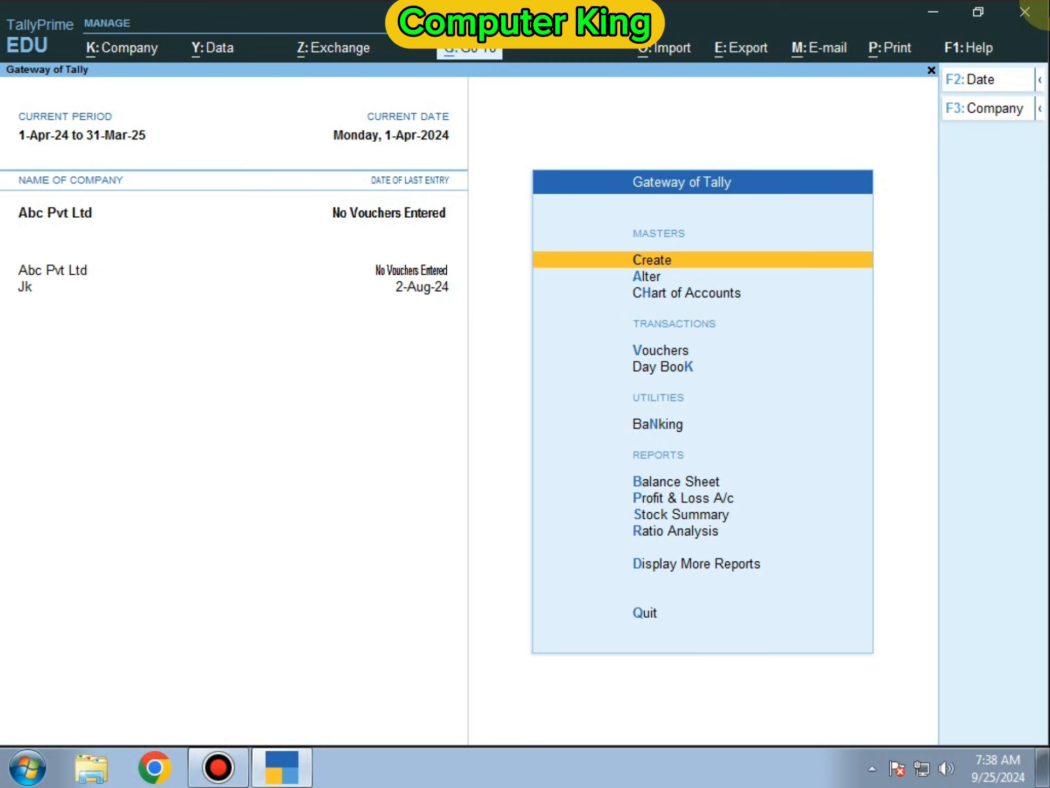
pyautogui.press('F11')
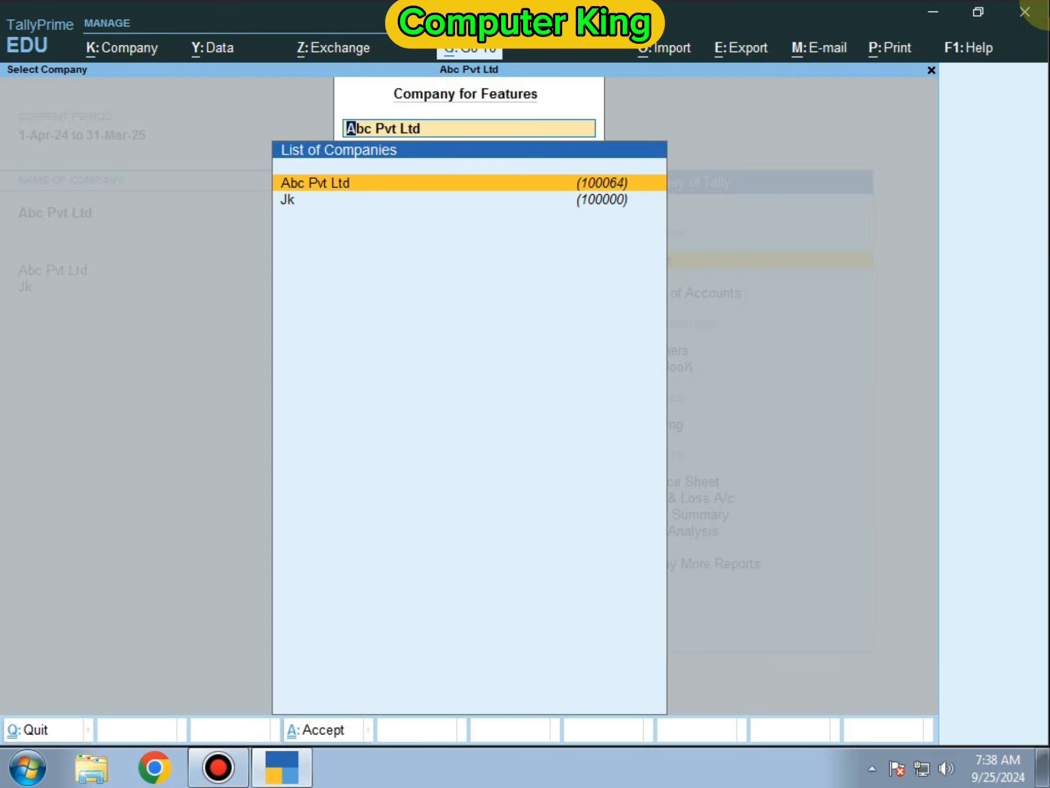
pyautogui.press('Return')
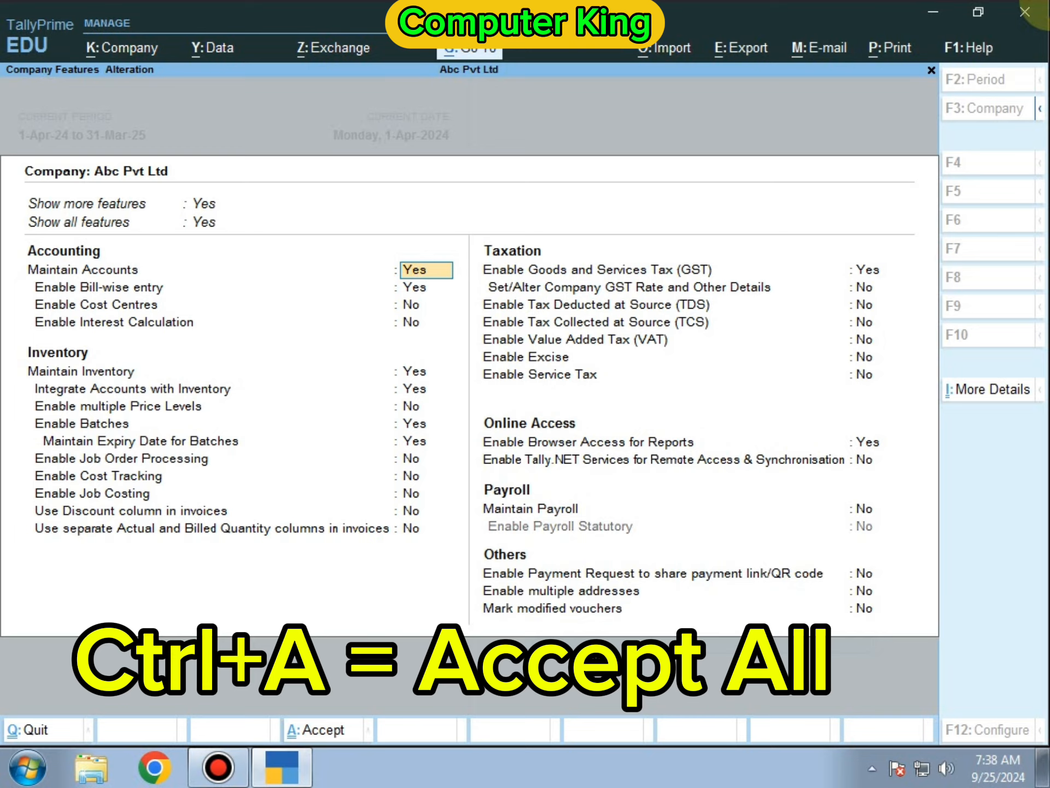
pyautogui.press('ctrl')
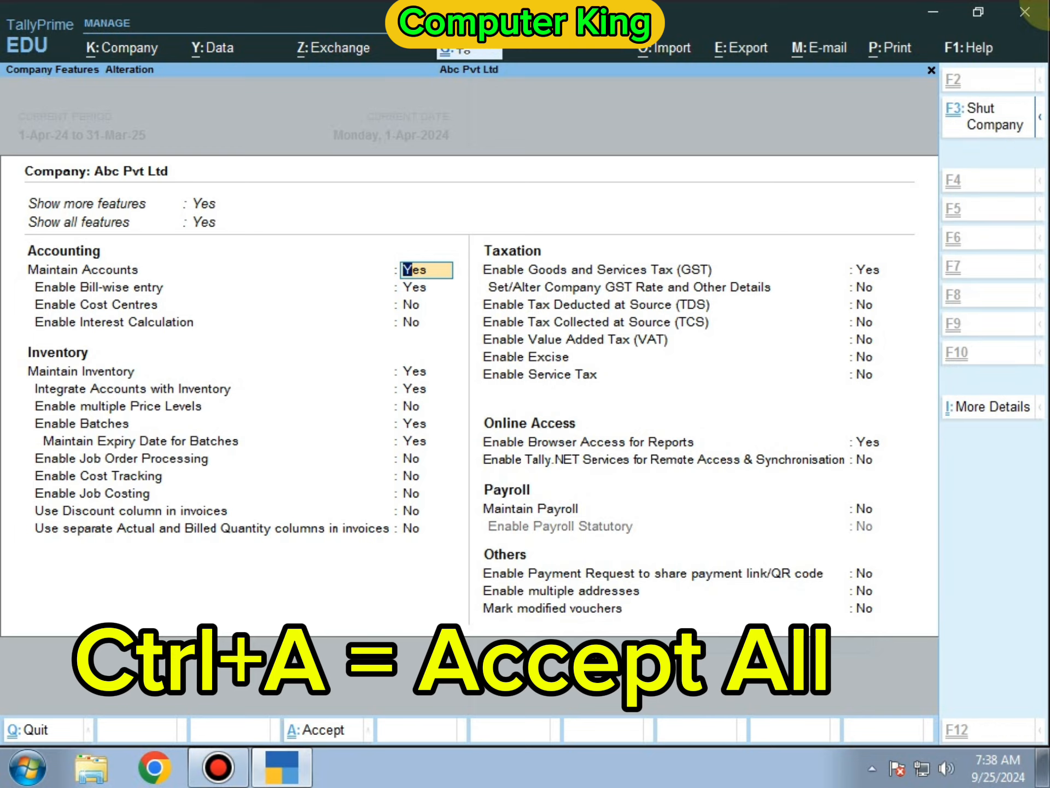
pyautogui.hotkey('ctrl', 'a')
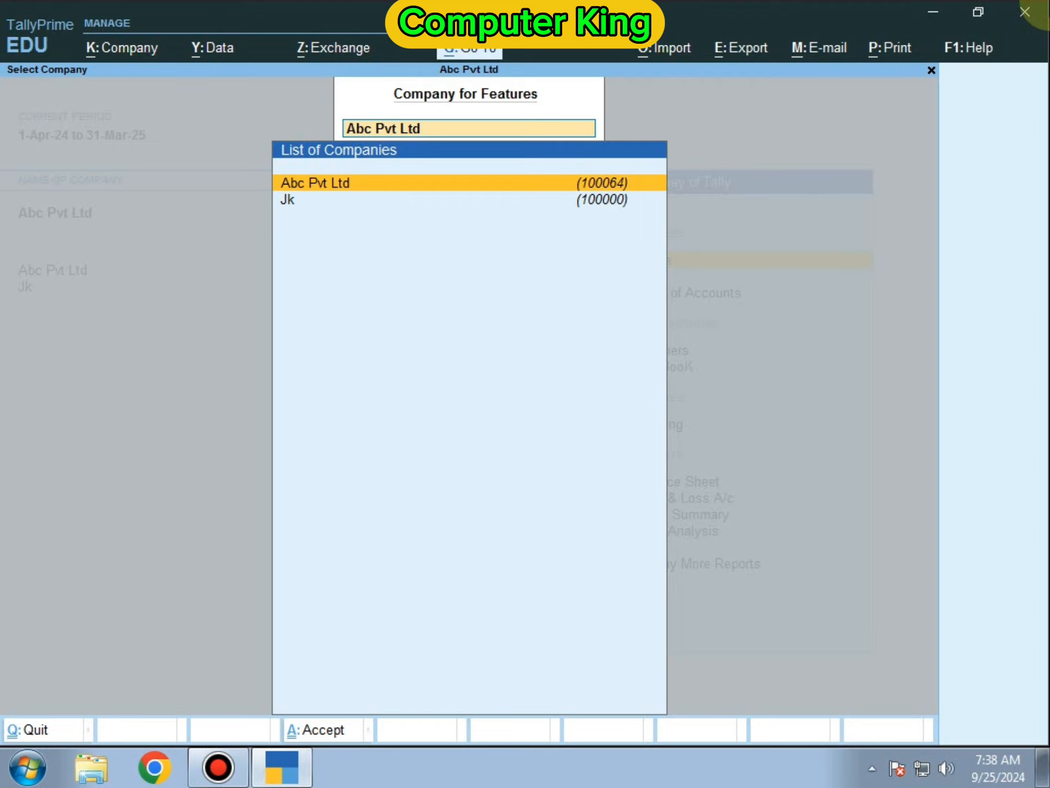
pyautogui.press('Escape')
pyautogui.press('Escape')
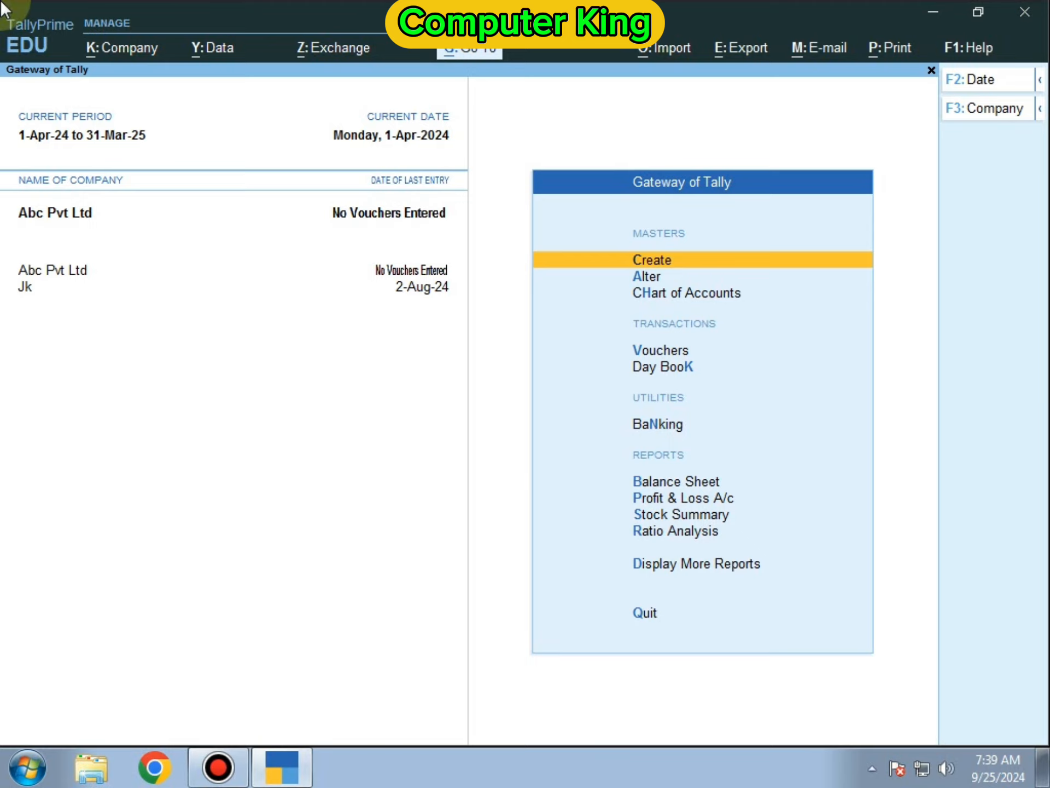
# - Open Abc Pvt Ltd for editing via Company > Alter
pyautogui.press('alt')
pyautogui.click(141, 54)
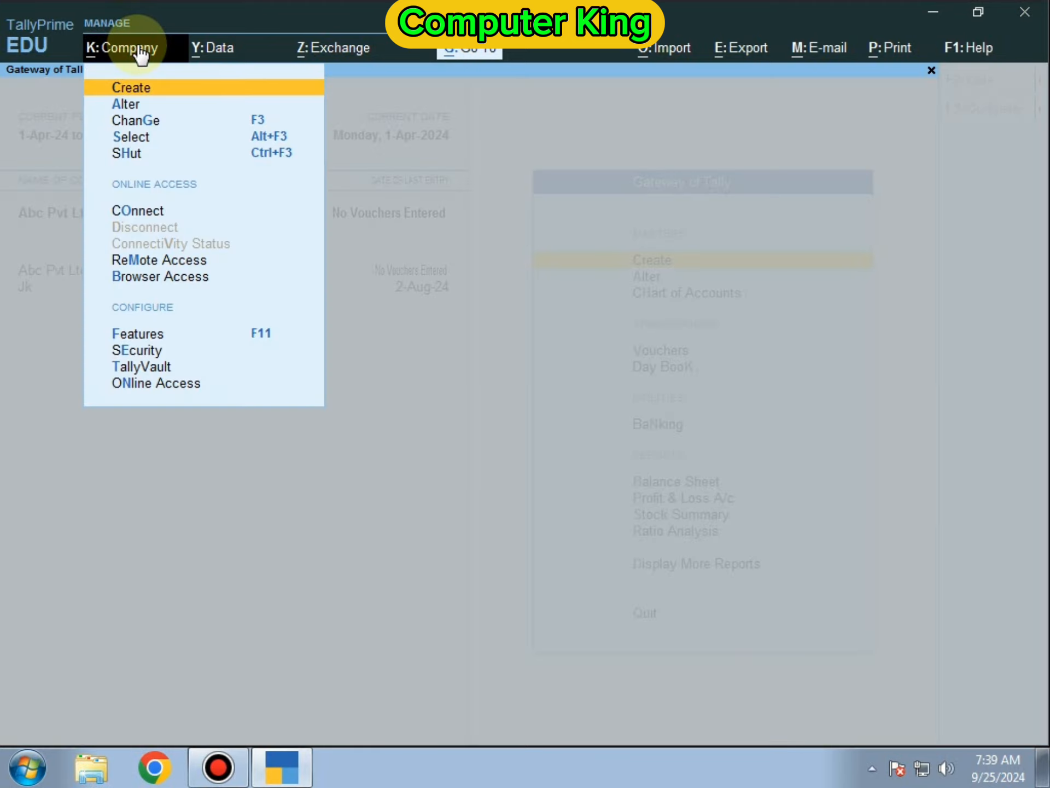
pyautogui.press('Down')
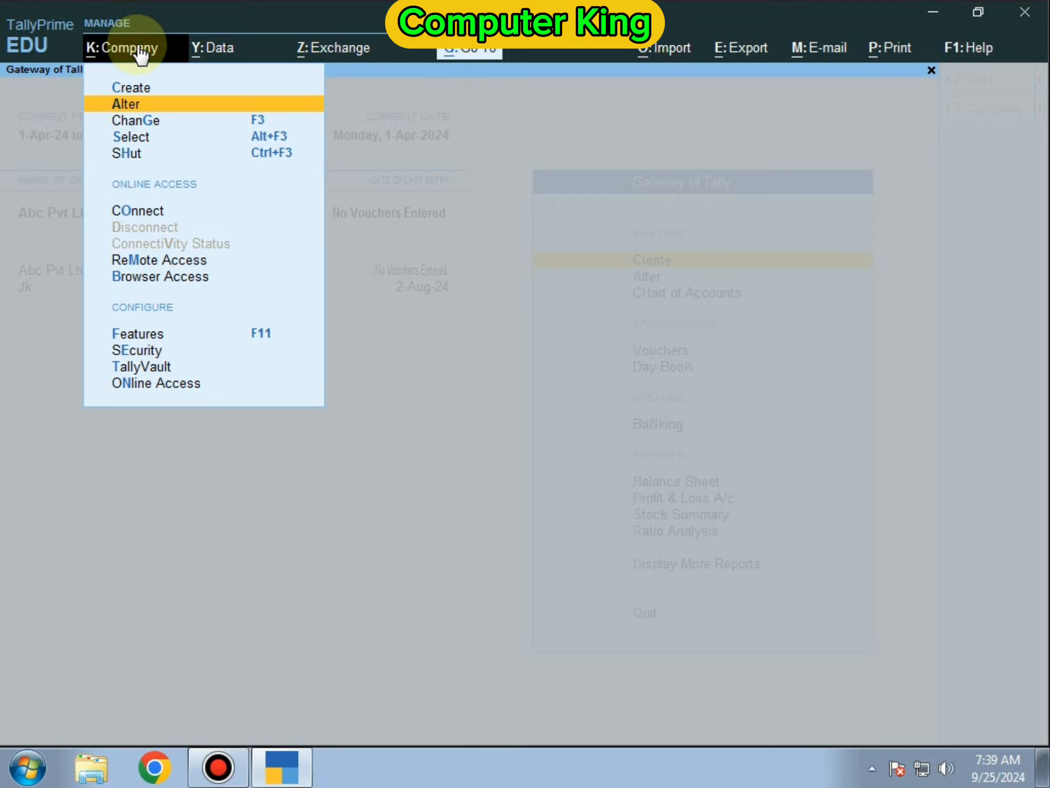
pyautogui.press('Return')
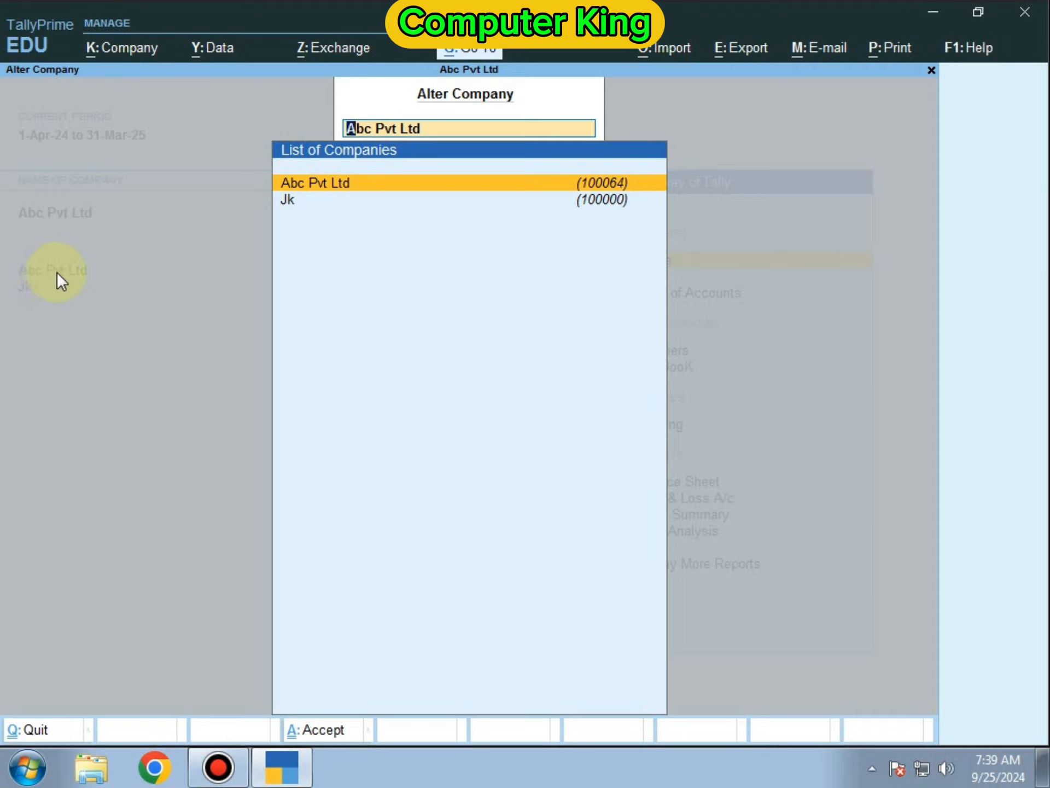
pyautogui.click(304, 186)
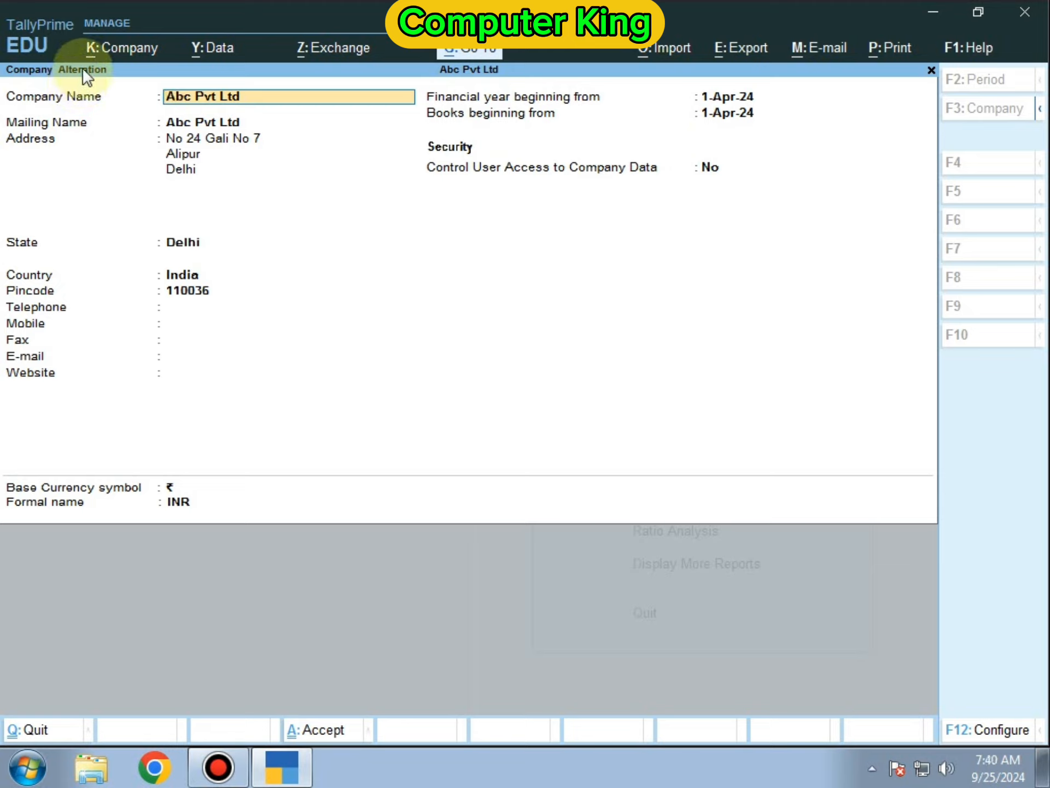
# - Enter a telephone number for Abc Pvt Ltd, save with Ctrl+A, and exit to Gateway
pyautogui.click(181, 307)
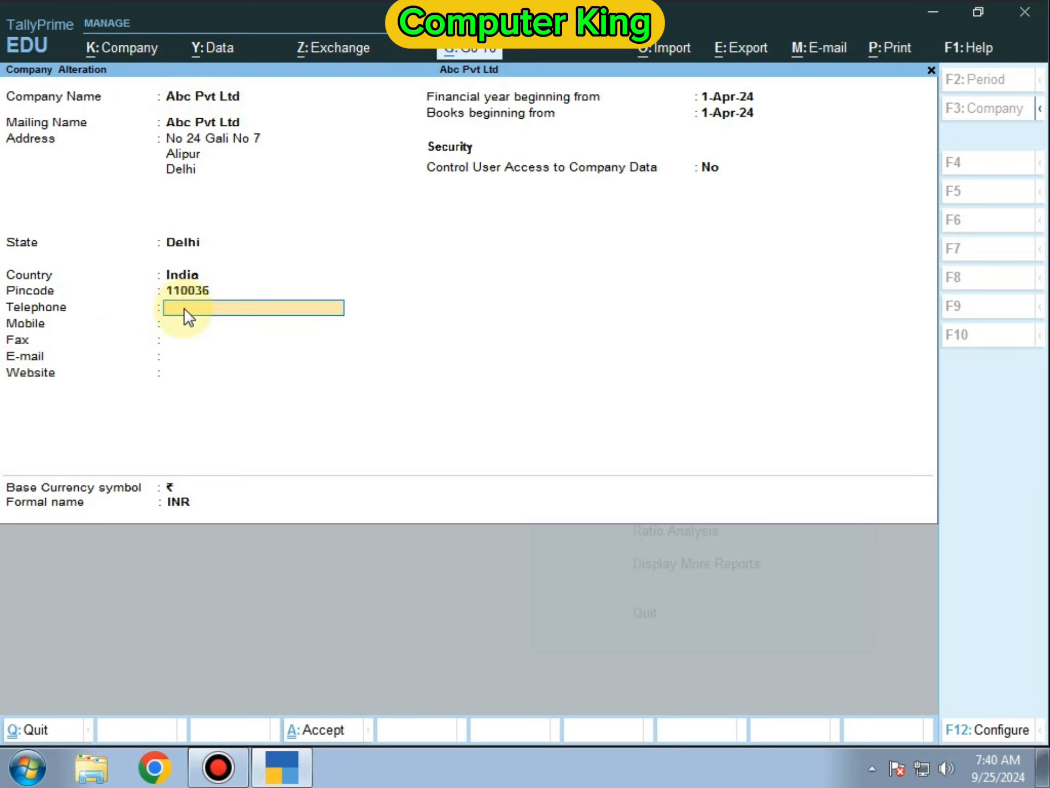
pyautogui.write('4546464')
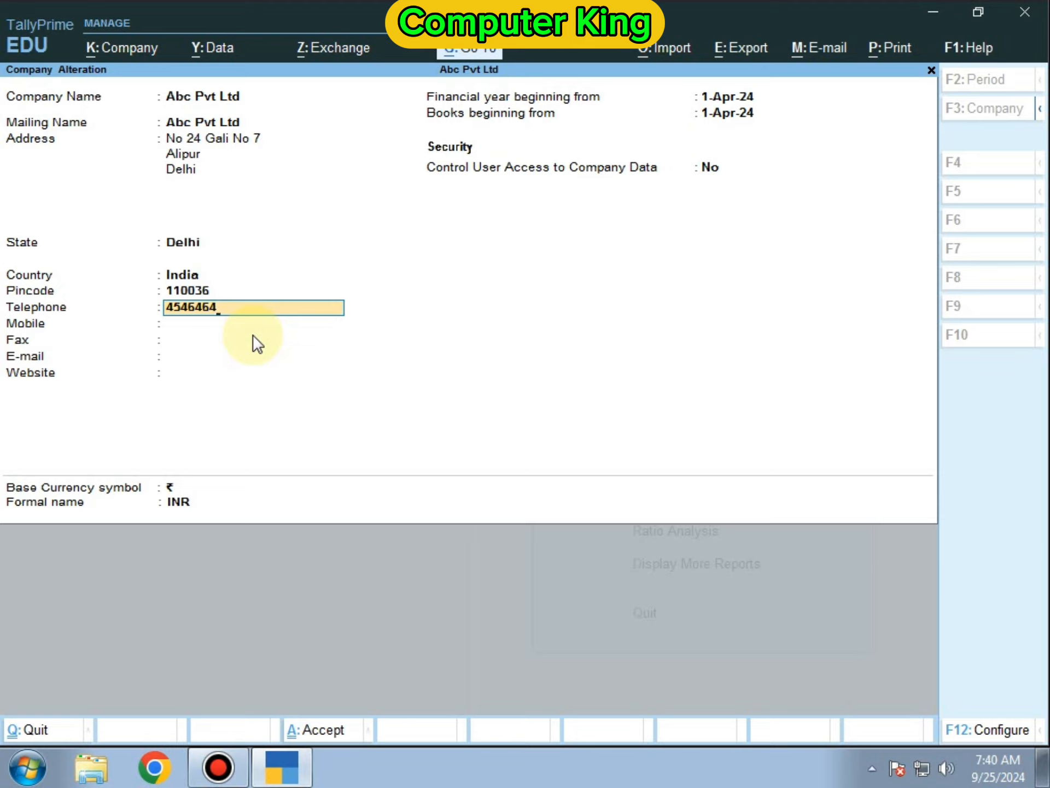
pyautogui.press('ctrl')
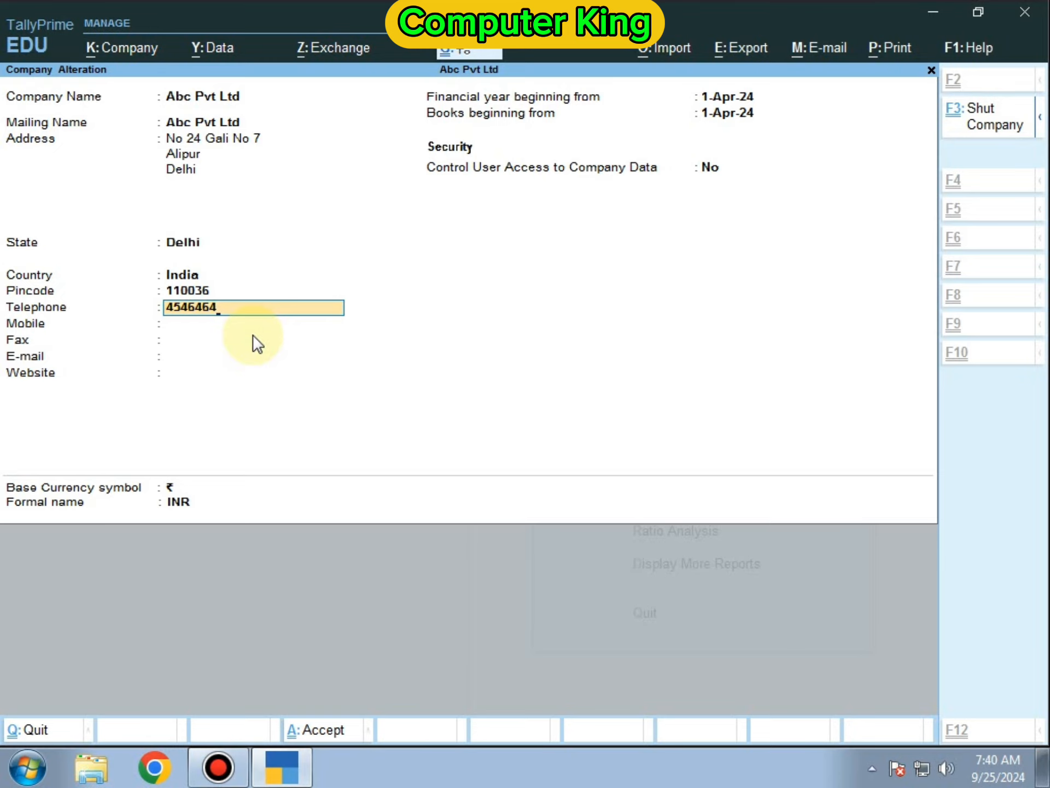
pyautogui.hotkey('ctrl', 'a')
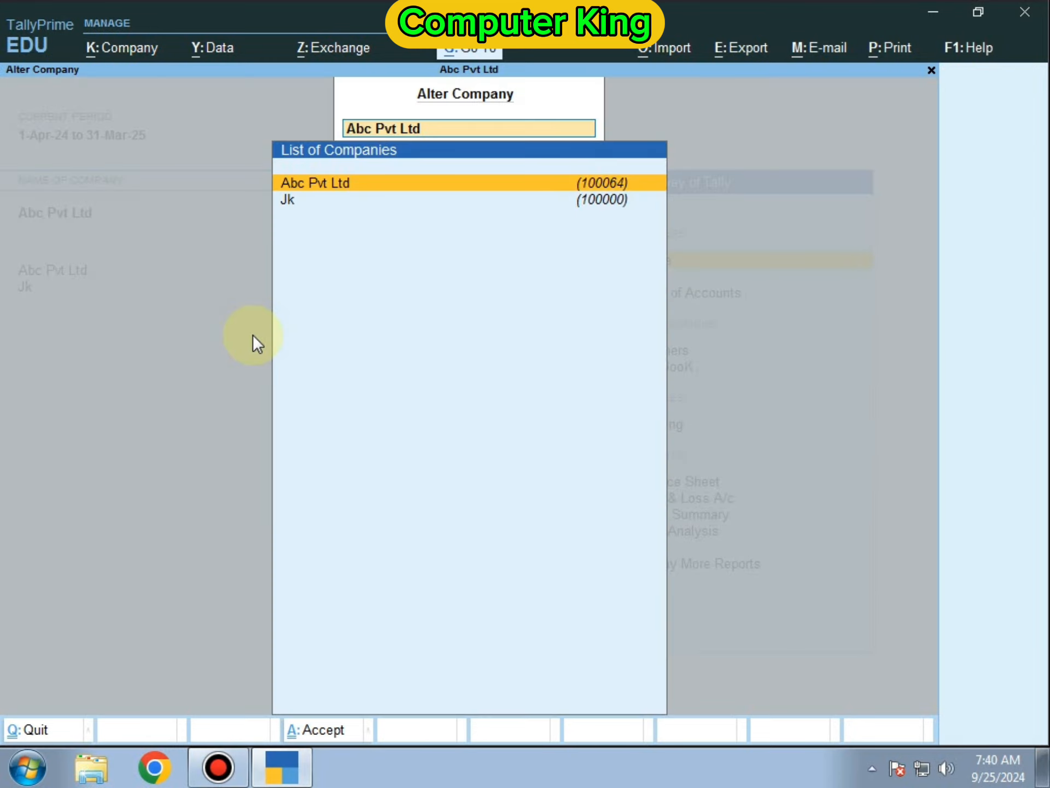
pyautogui.press('Escape')
pyautogui.press('Escape')
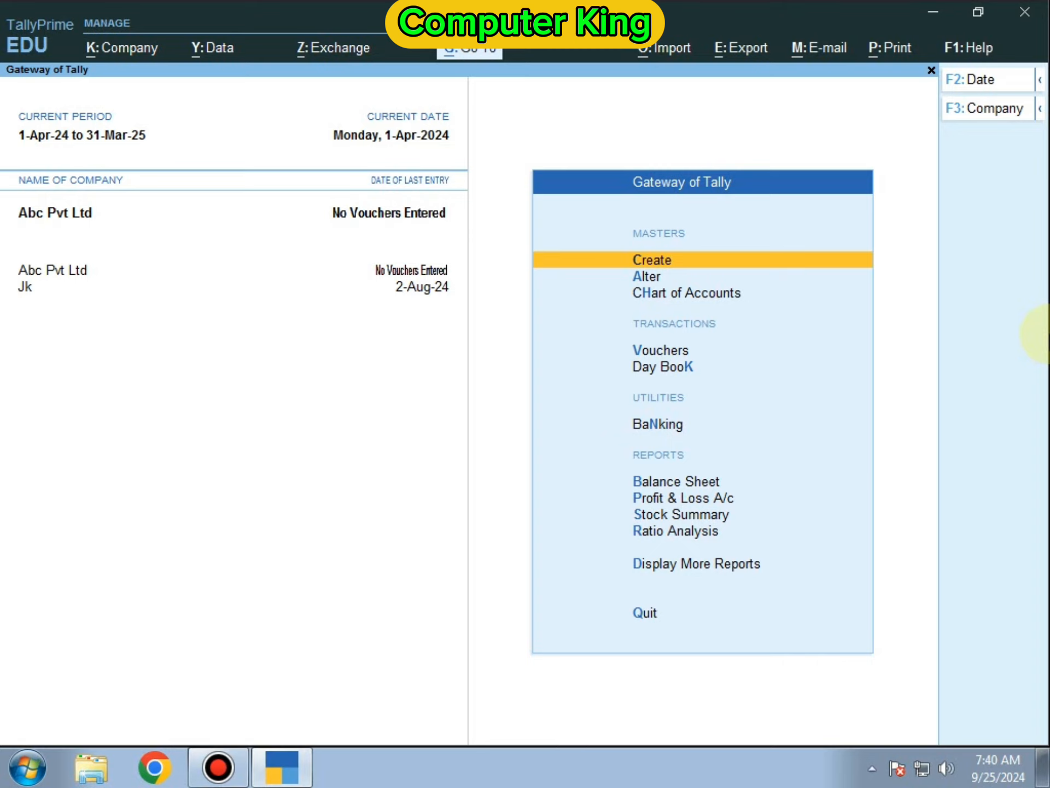
# - Delete Abc Pvt Ltd from Company Alteration, answering Yes to both confirmations
pyautogui.hotkey('alt', 'k')
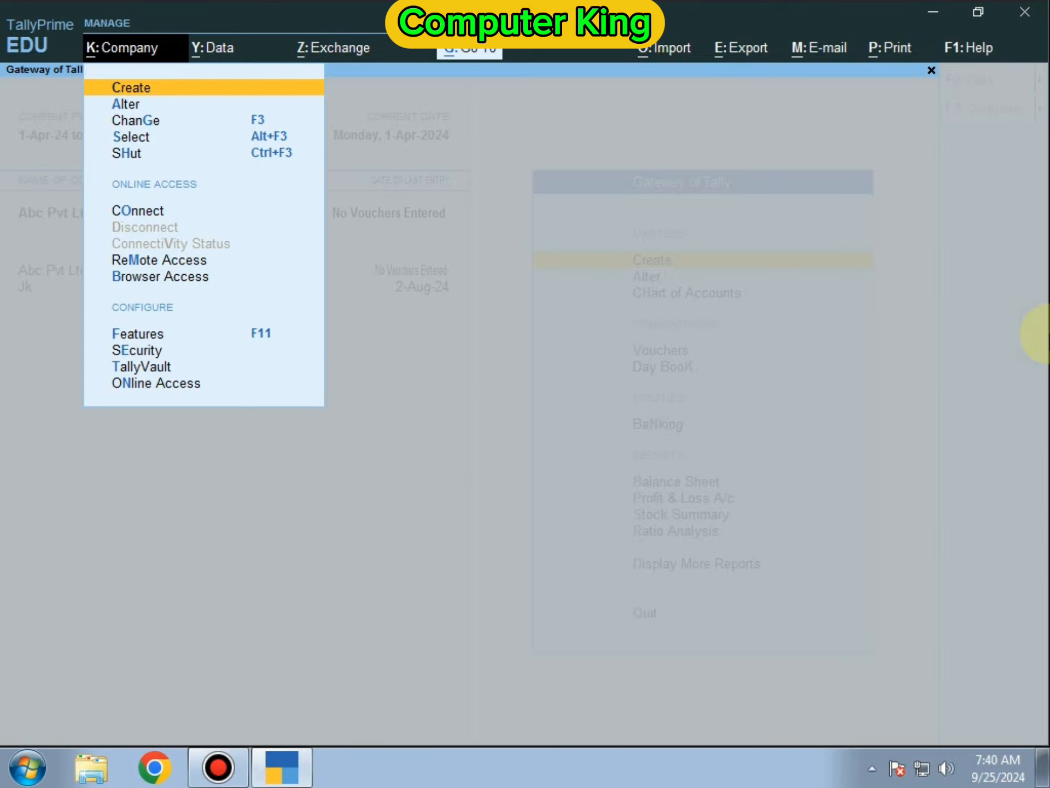
pyautogui.press('Down')
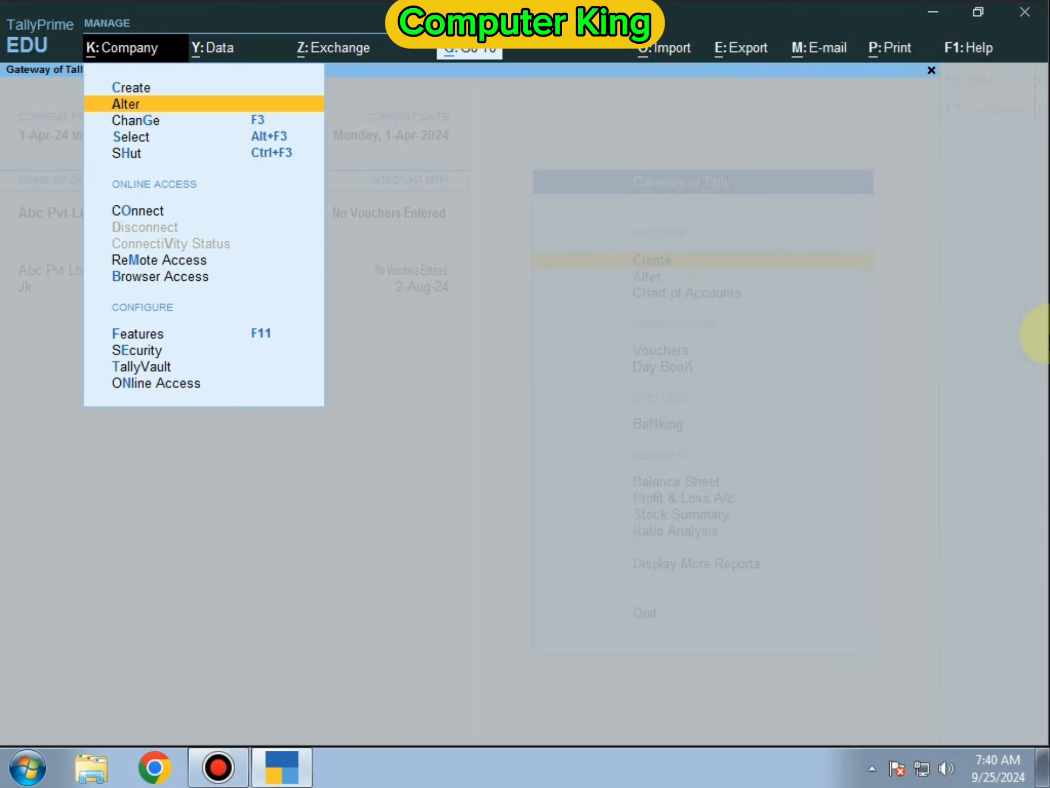
pyautogui.press('Return')
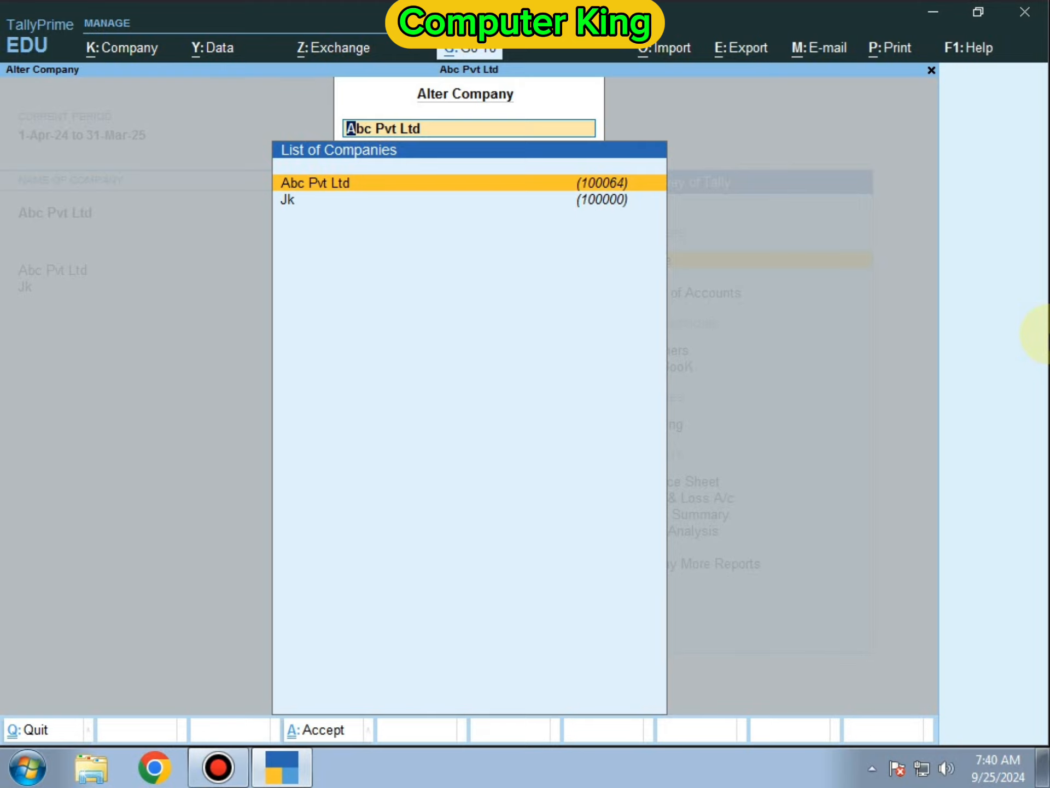
pyautogui.press('Return')
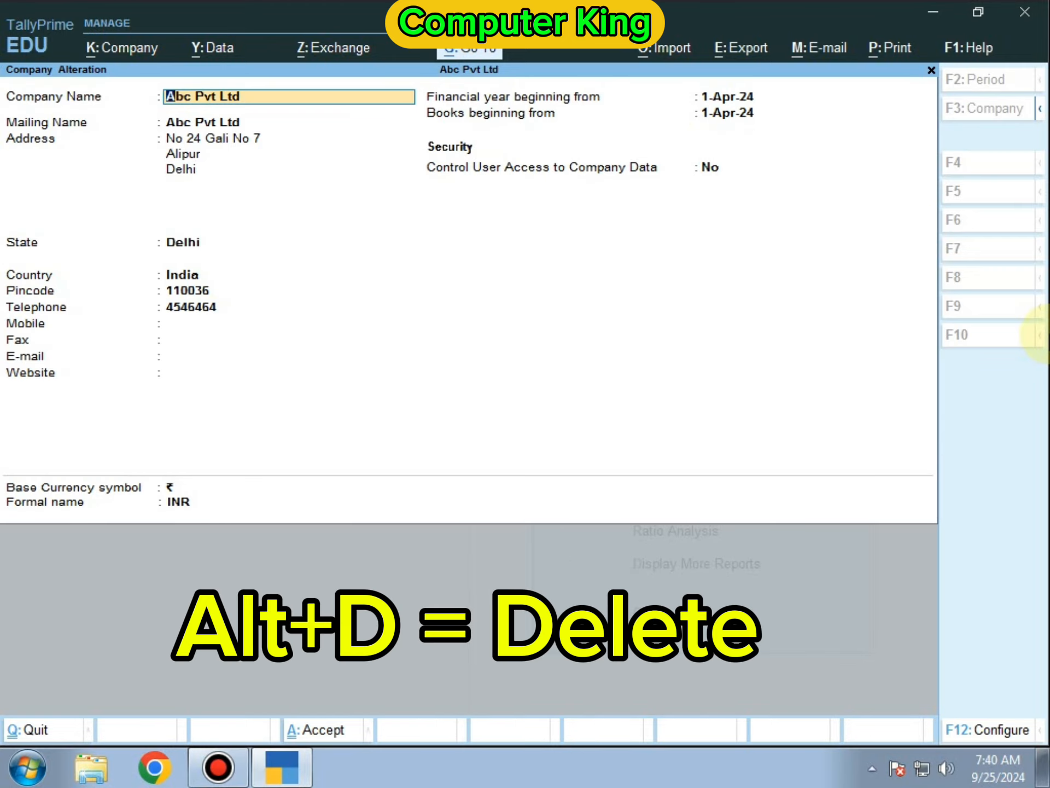
pyautogui.press('alt')
pyautogui.hotkey('alt', 'd')
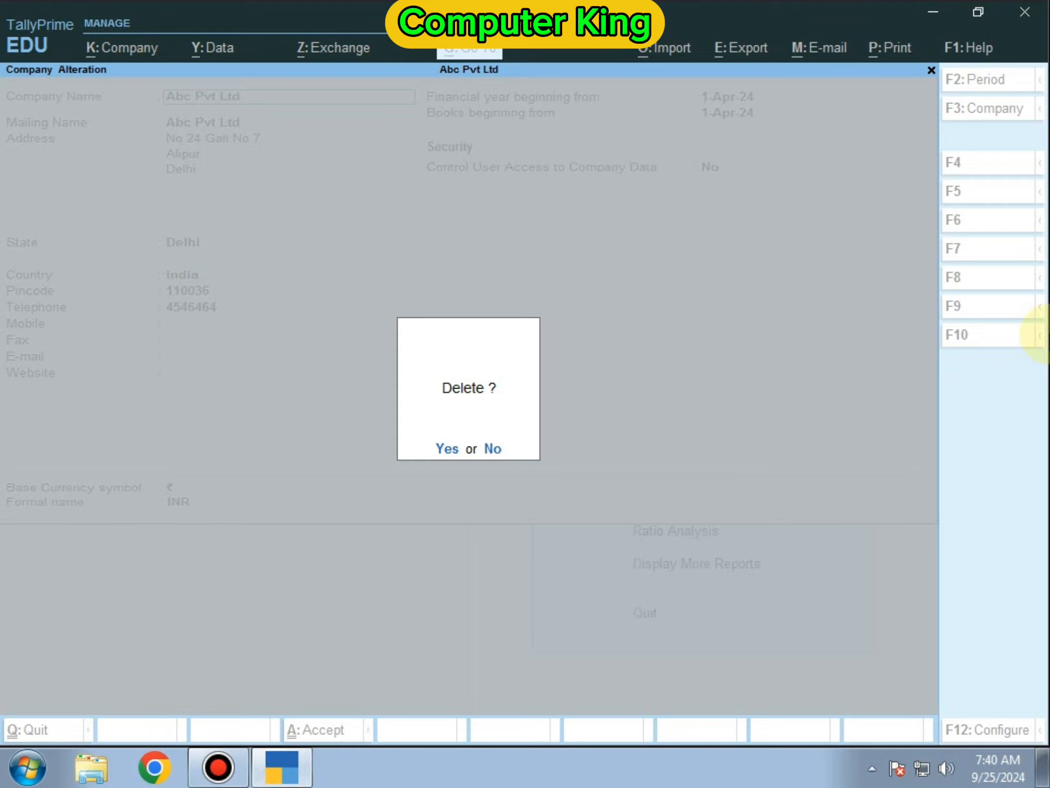
pyautogui.press('y')
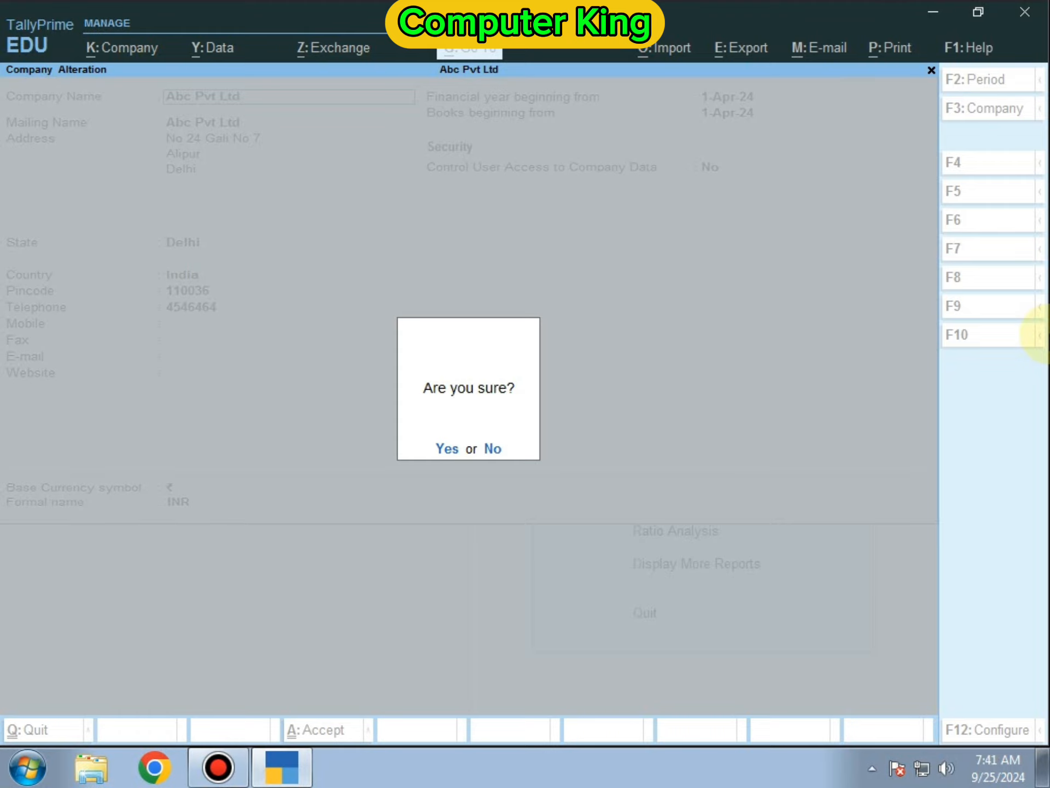
pyautogui.press('y')
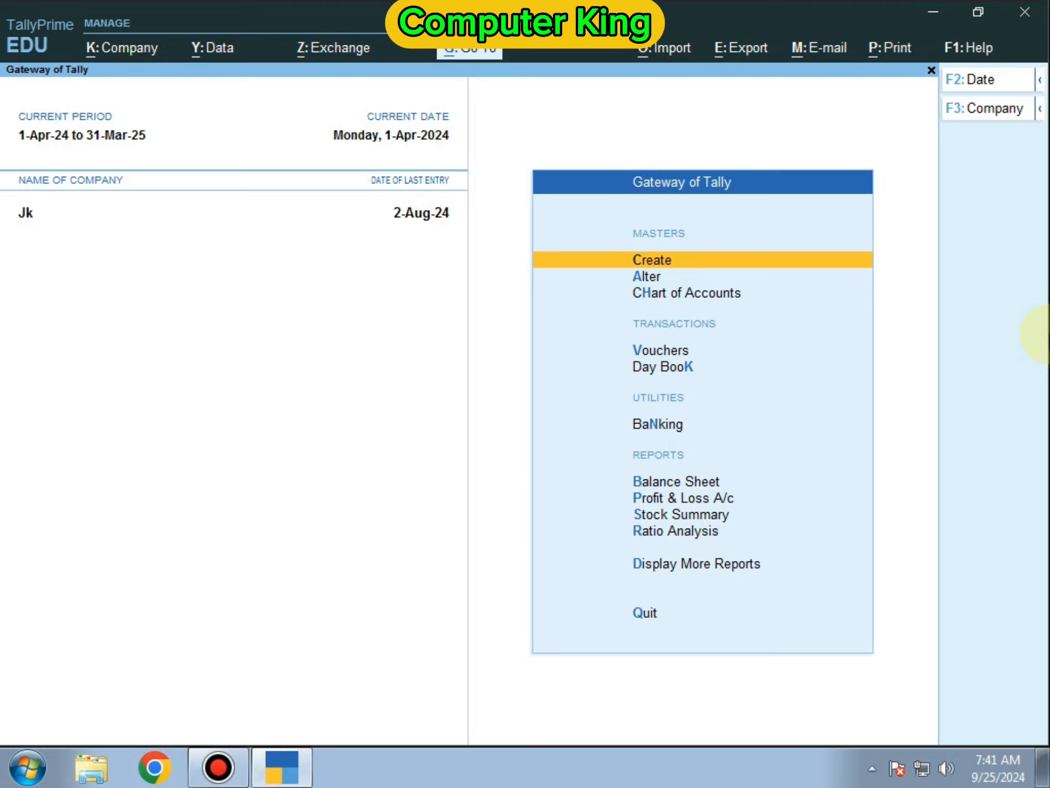